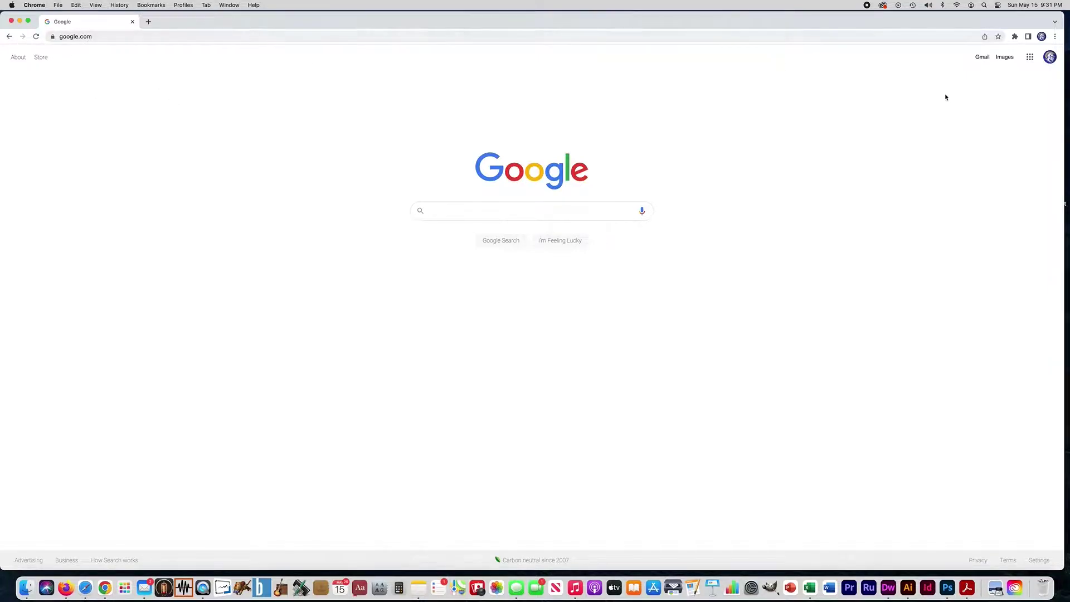
# - Go to Google Drive from the apps grid and open the class website in the Sites editor
pyautogui.click(1031, 58)
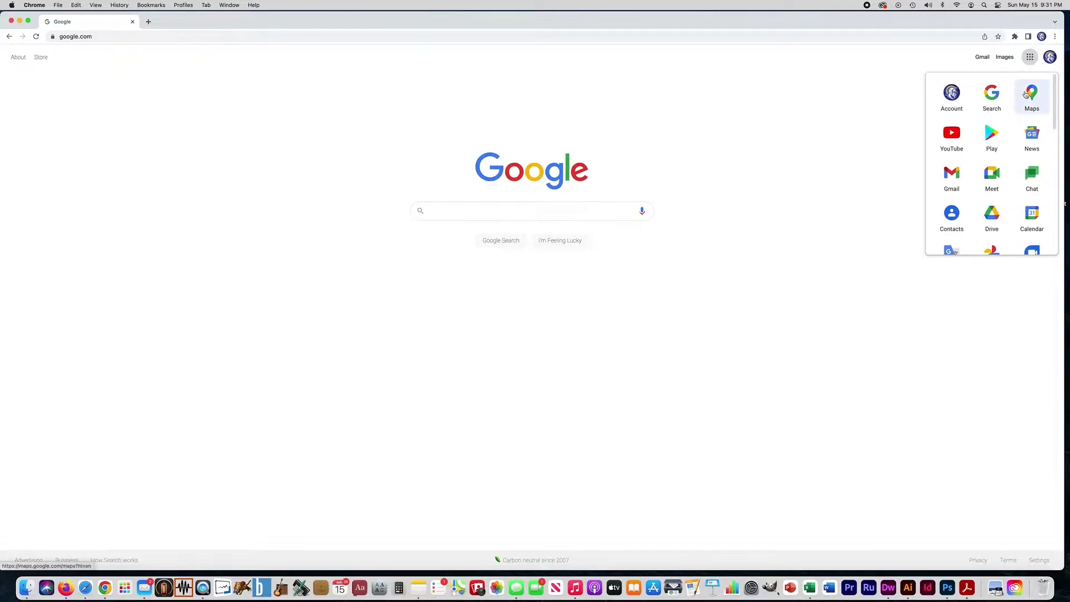
pyautogui.moveTo(1054, 106); pyautogui.dragTo(1051, 239)
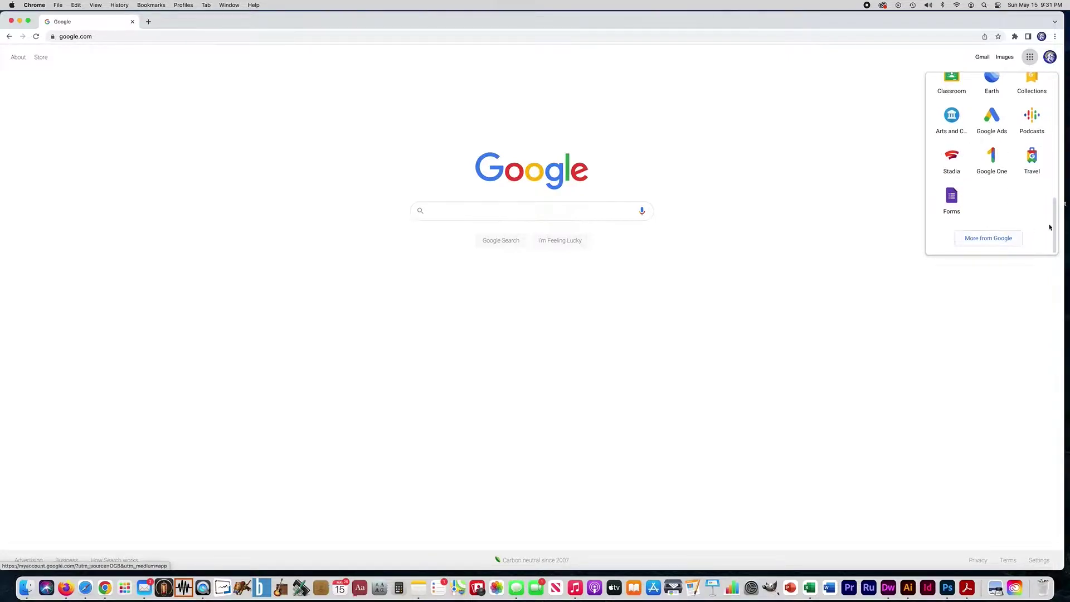
pyautogui.moveTo(1055, 228); pyautogui.dragTo(1058, 125)
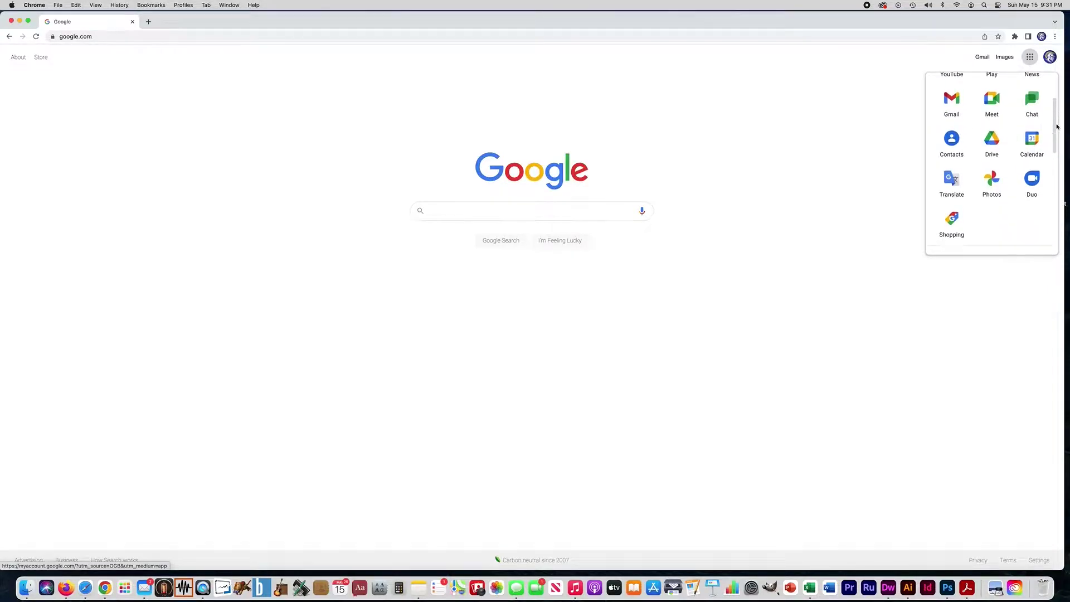
pyautogui.click(997, 144)
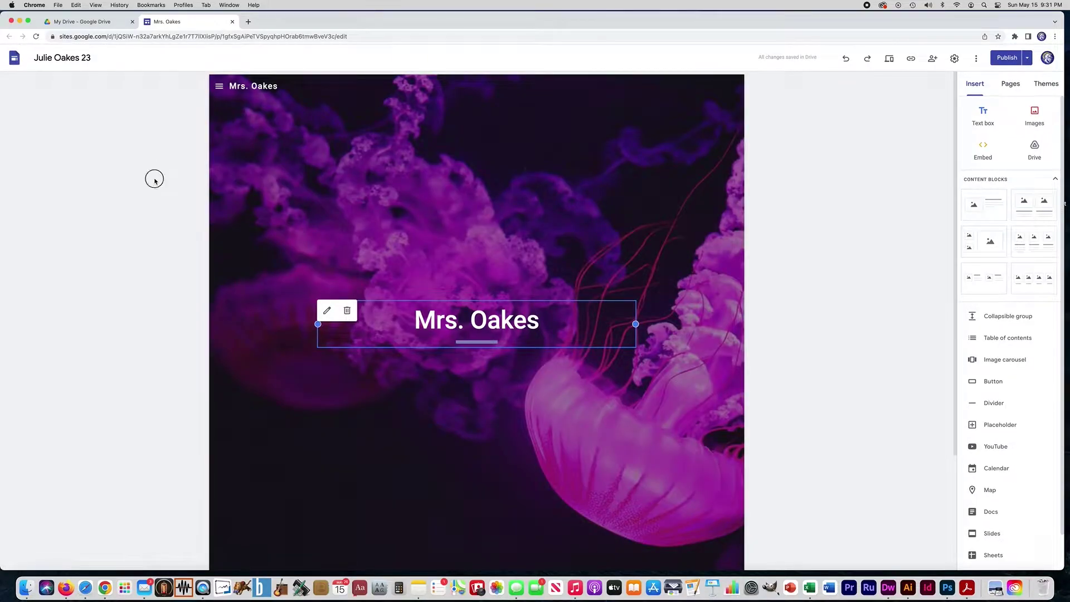
pyautogui.click(143, 180)
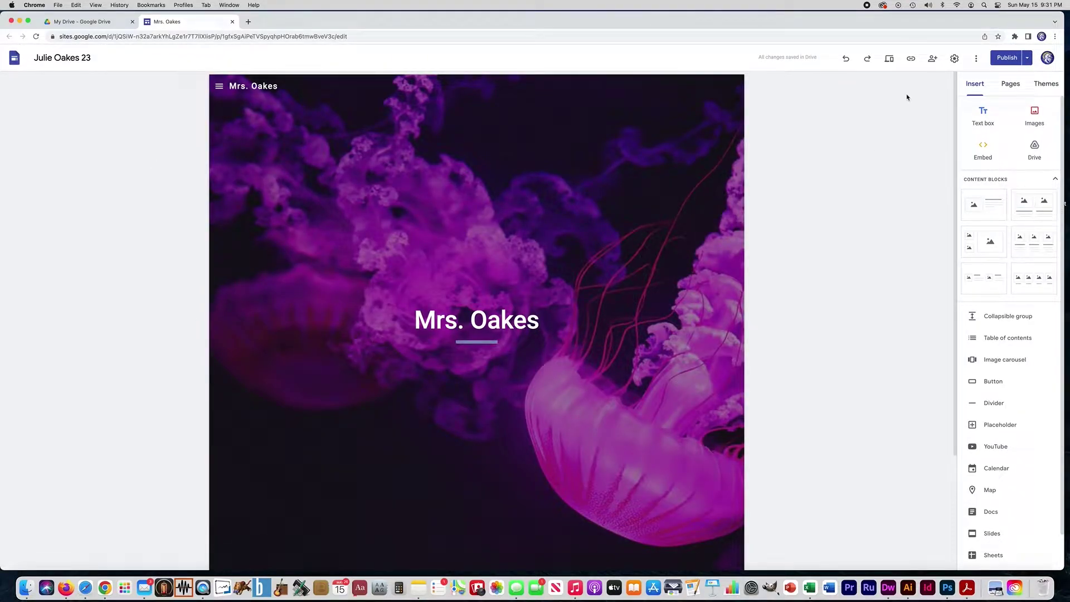
# - Open the Assignment 1 subpage under Assignments from the site's page list
pyautogui.click(1011, 85)
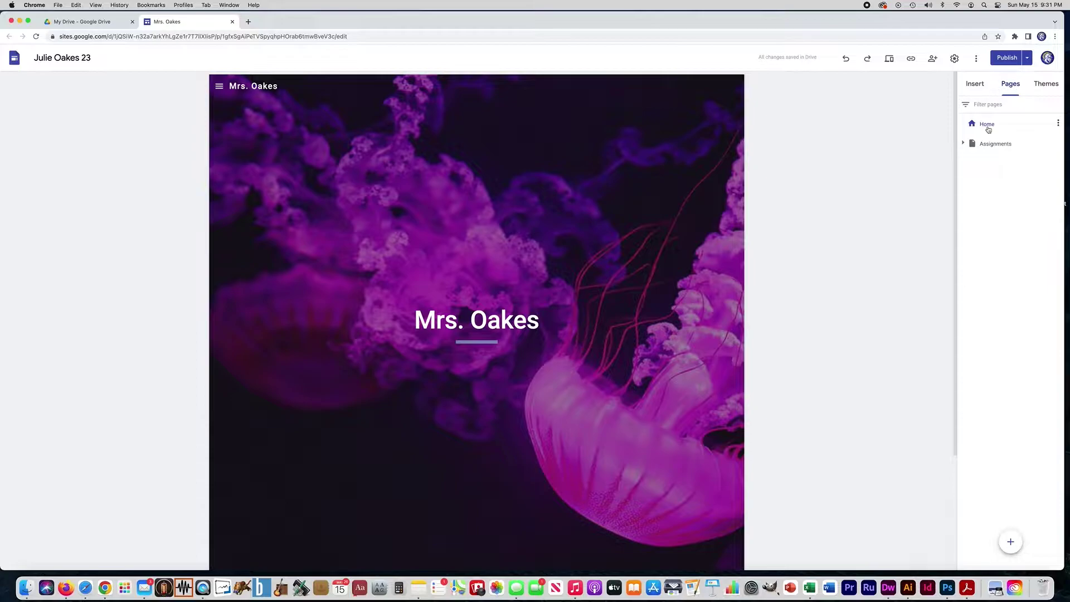
pyautogui.click(998, 146)
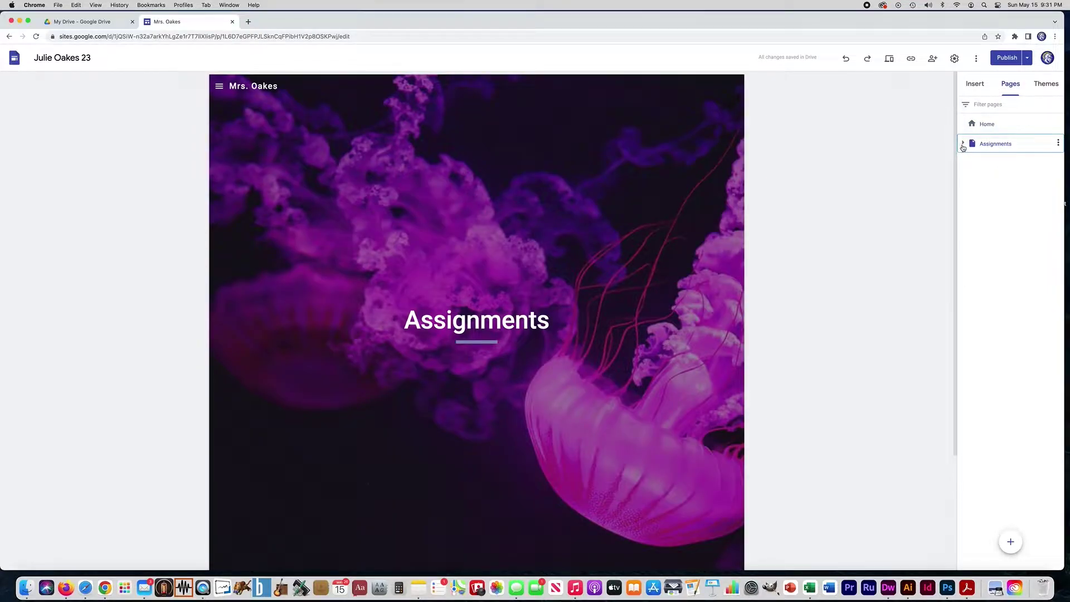
pyautogui.click(962, 143)
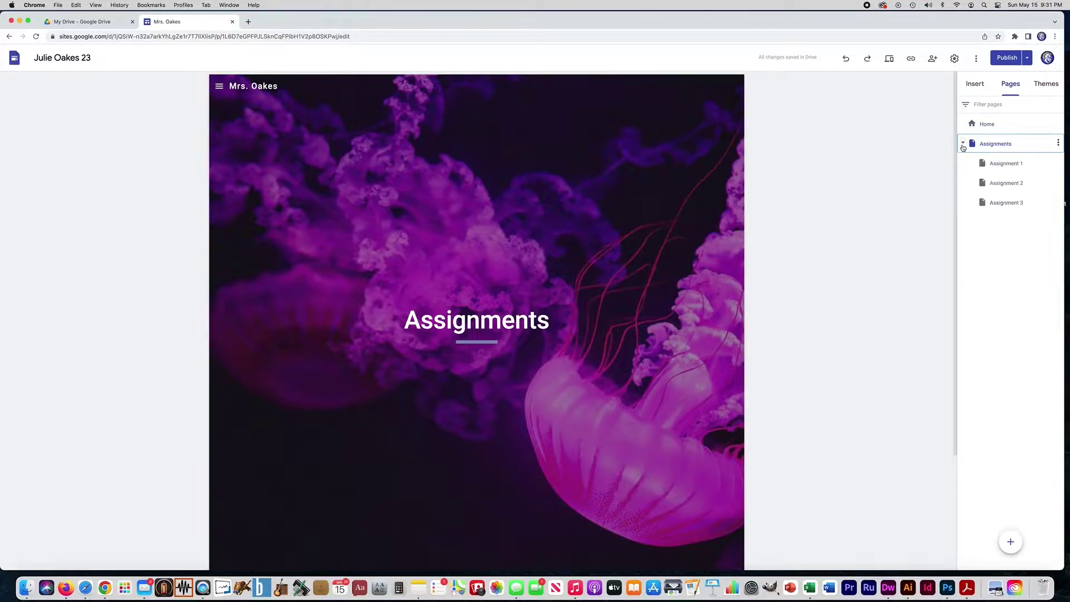
pyautogui.click(1005, 204)
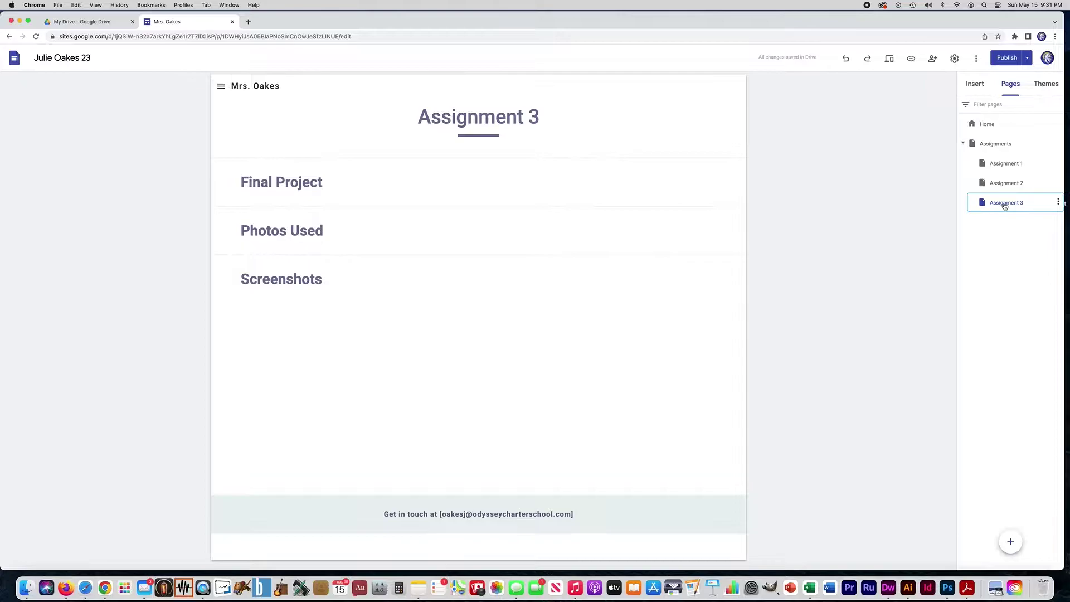
pyautogui.click(1005, 166)
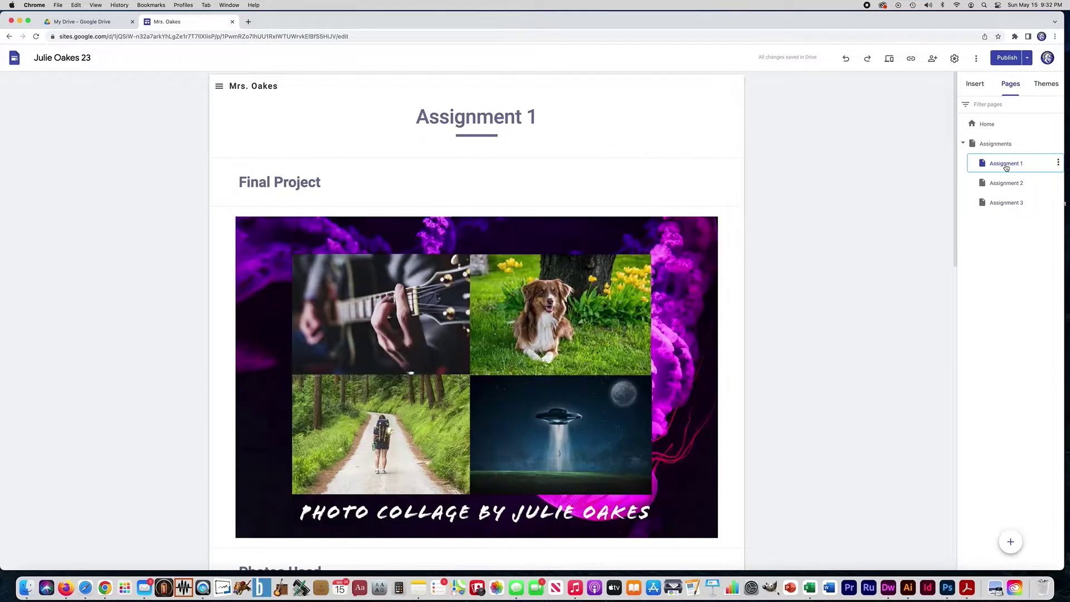
# - Scroll through Assignment 1 to review its collage, photo gallery and screenshot
pyautogui.scroll(-1, 502, 279)
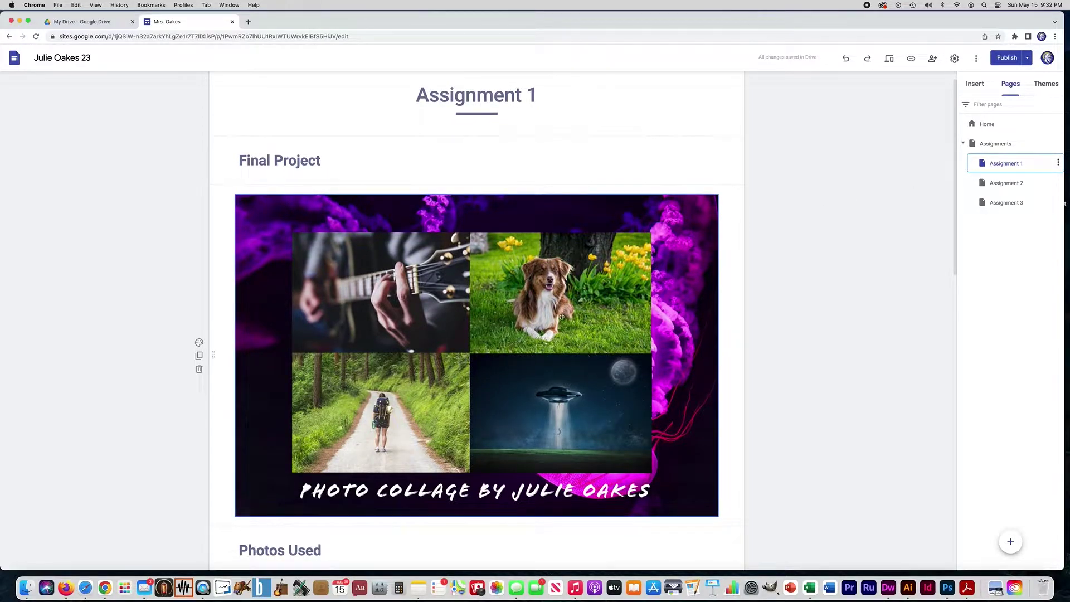
pyautogui.scroll(-2, 562, 317)
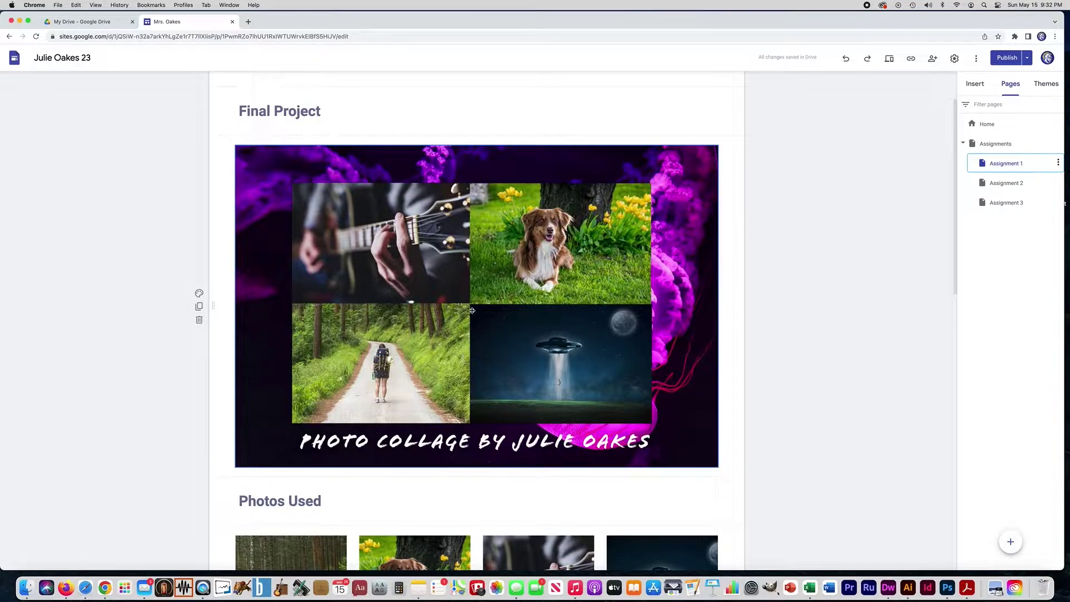
pyautogui.scroll(-5, 416, 317)
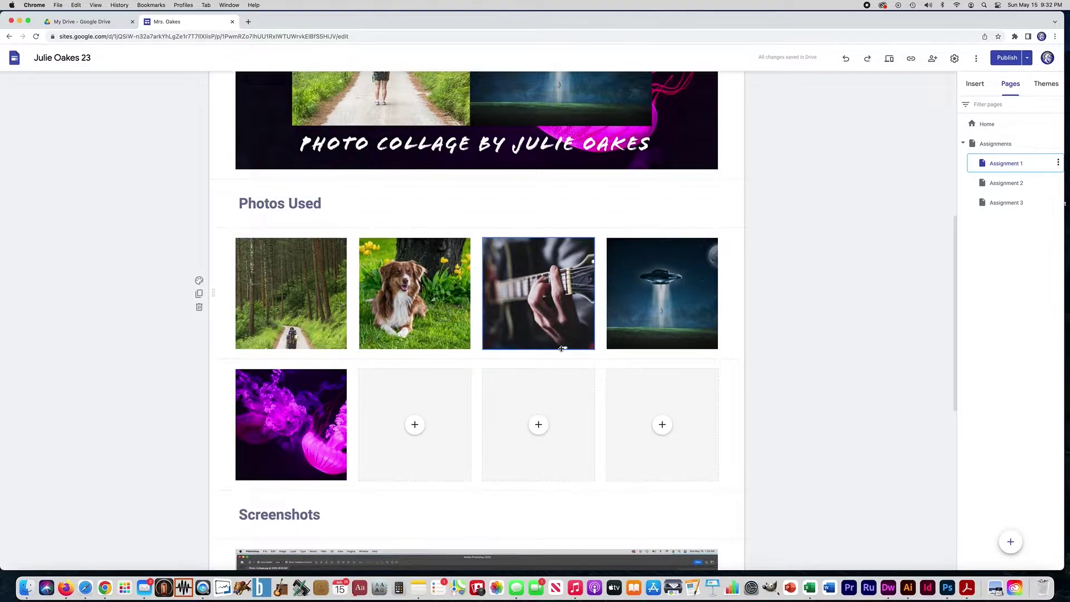
pyautogui.scroll(-5, 538, 354)
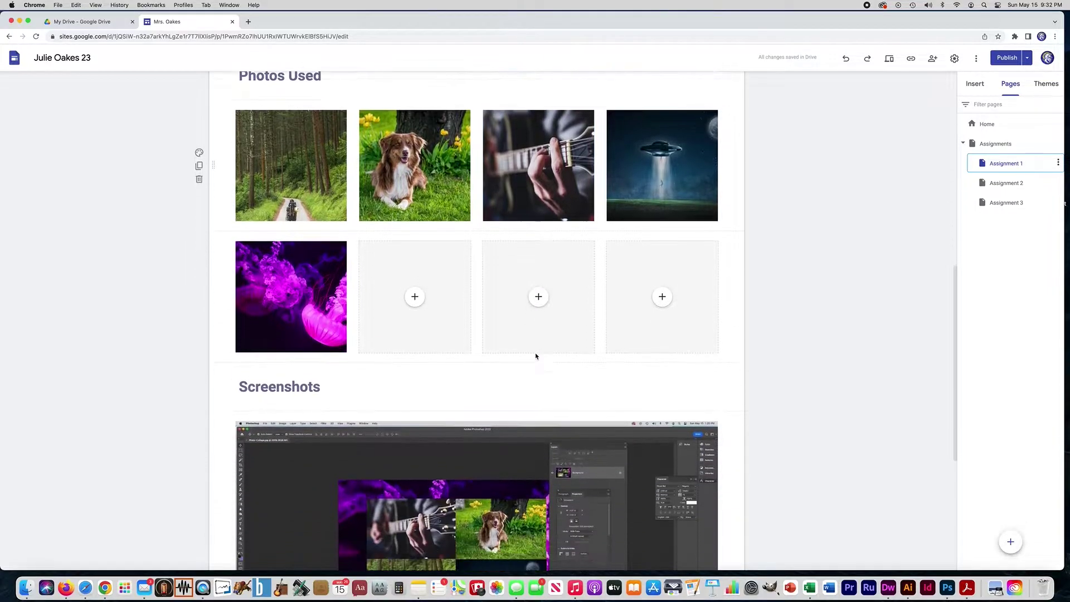
pyautogui.scroll(-2, 476, 419)
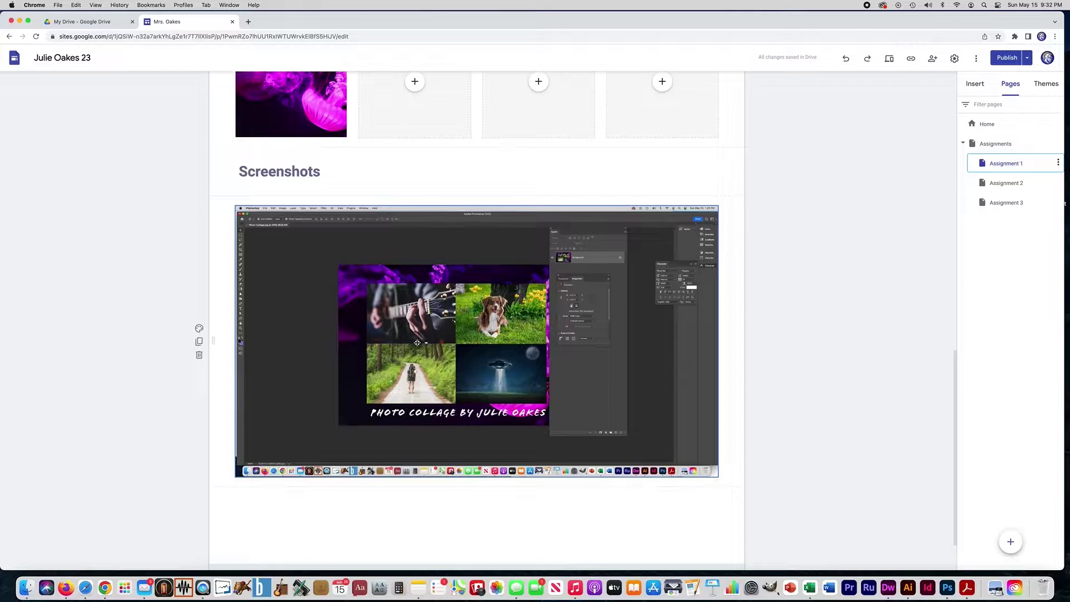
pyautogui.scroll(6, 417, 342)
pyautogui.scroll(6, 417, 342)
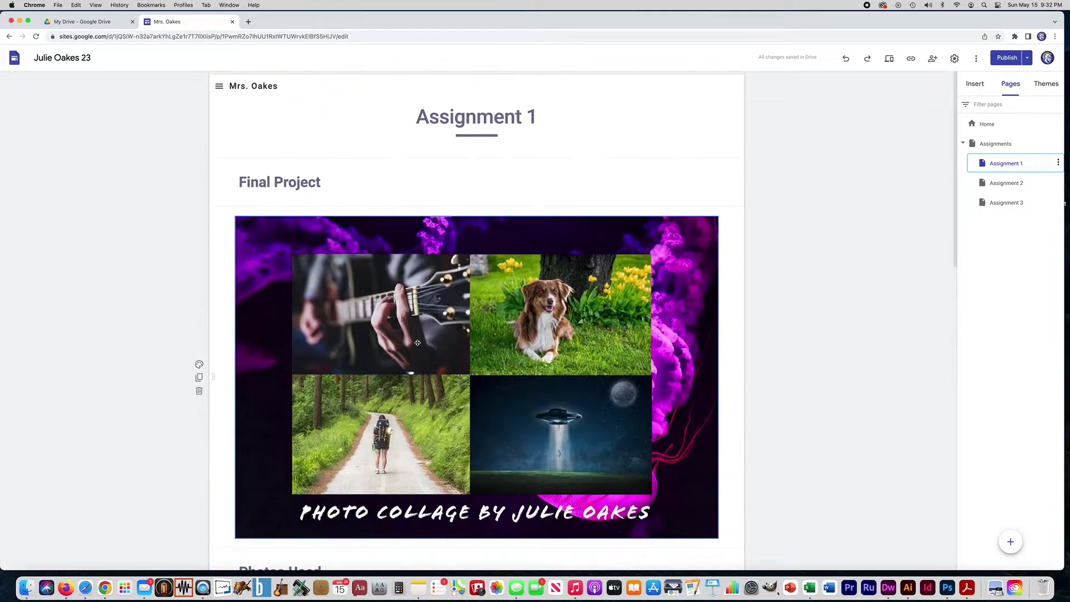
# - Delete the collage section, both photo rows and the Photoshop screenshot section
pyautogui.click(196, 394)
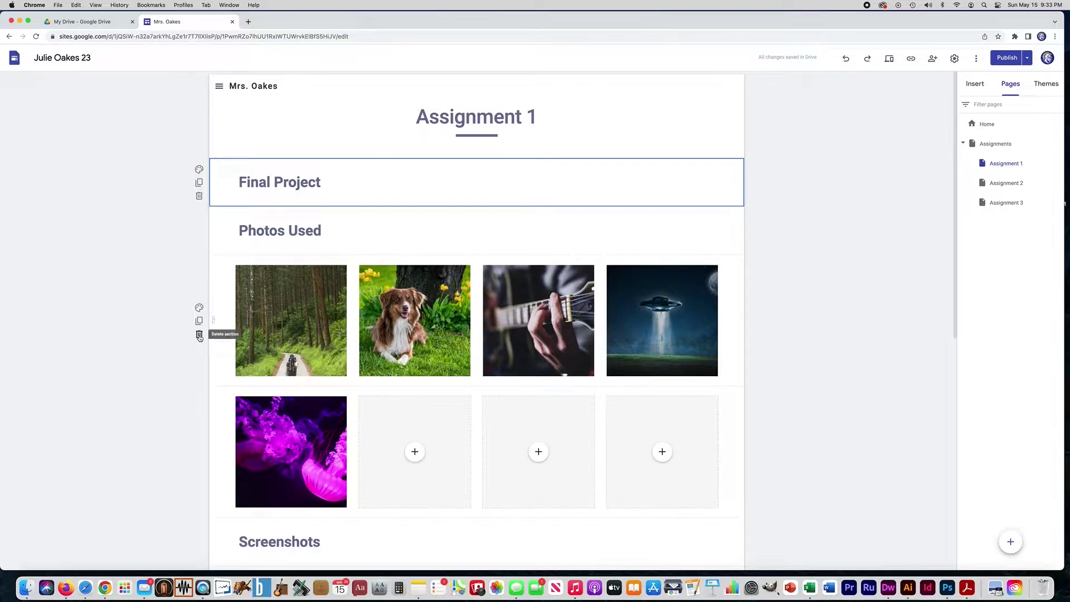
pyautogui.click(199, 335)
pyautogui.click(199, 335)
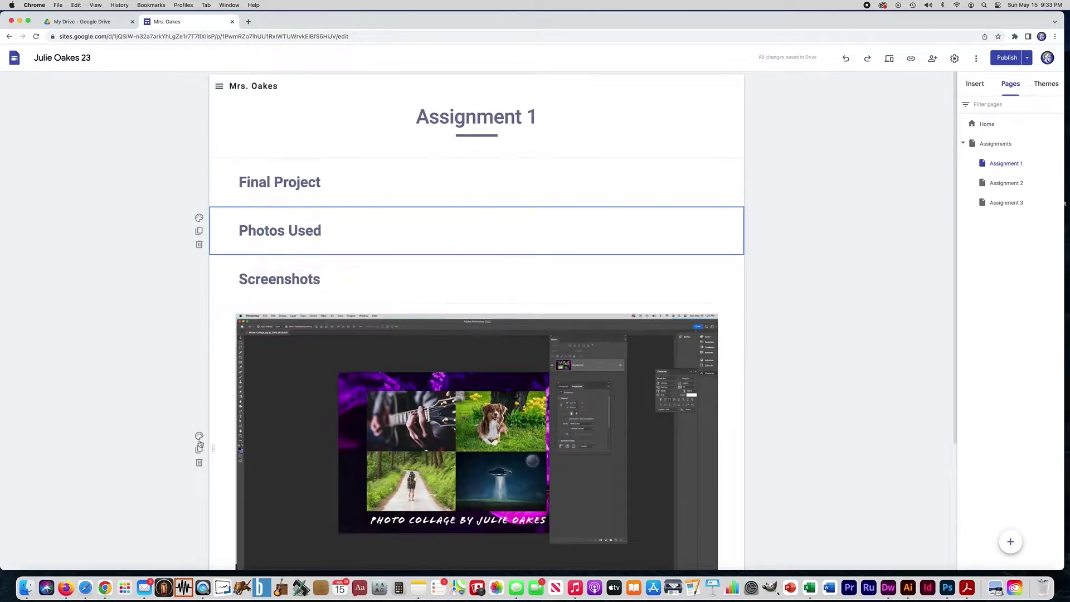
pyautogui.click(200, 463)
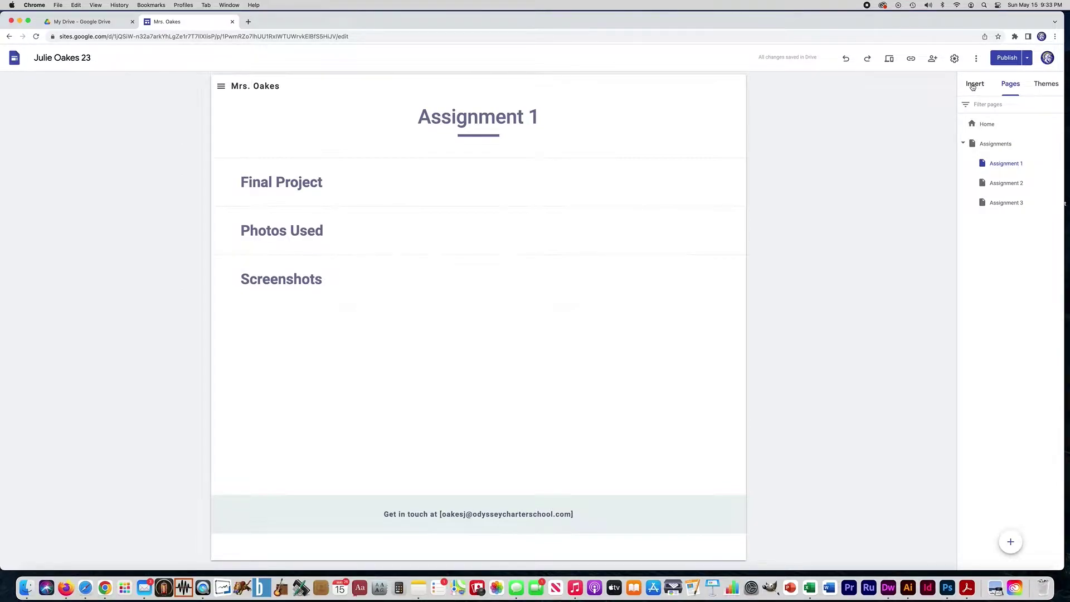
pyautogui.click(972, 85)
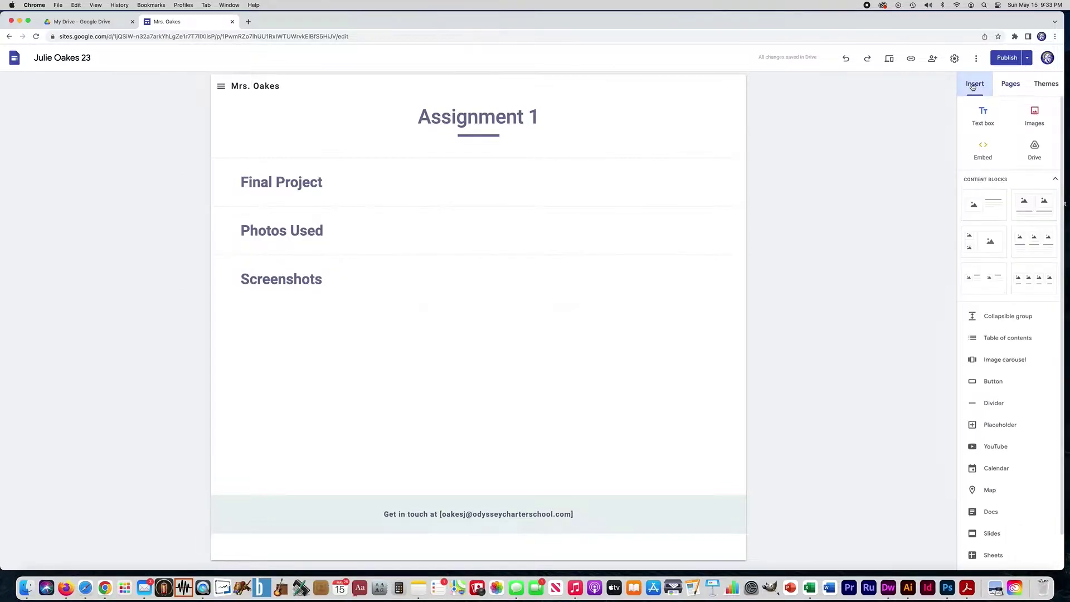
# - Upload Photo-Collage.jpg, move it under Final Project, stretch it to full width and uncrop it
pyautogui.click(1031, 123)
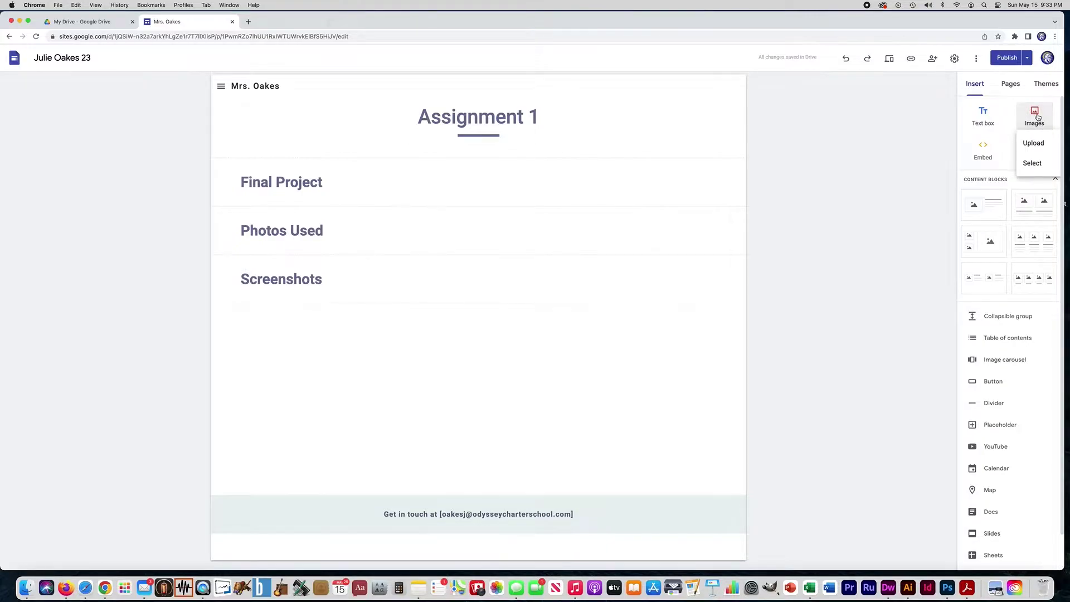
pyautogui.click(1025, 144)
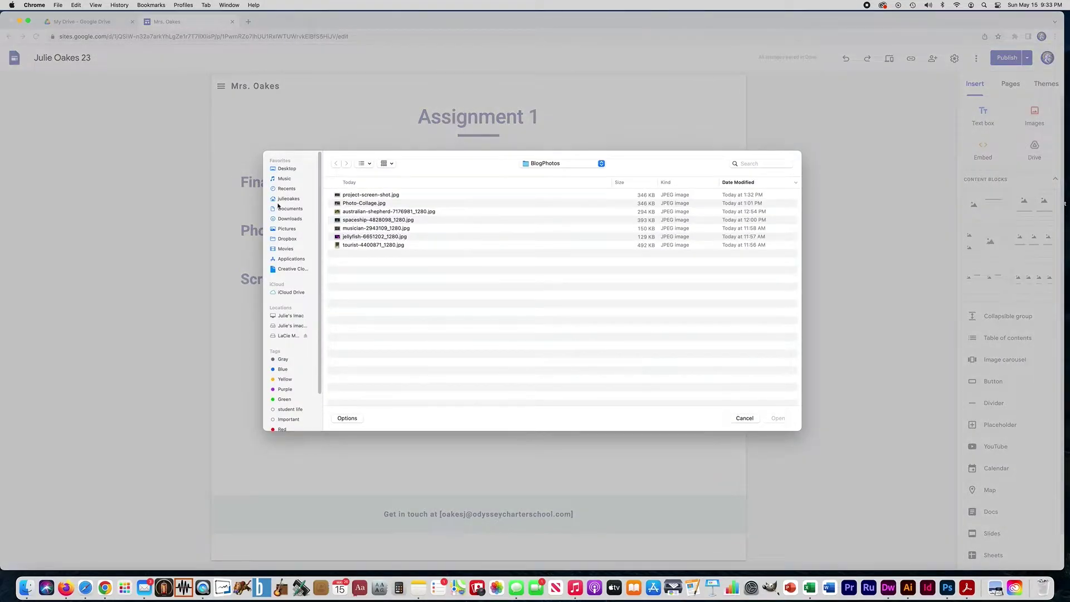
pyautogui.doubleClick(364, 203)
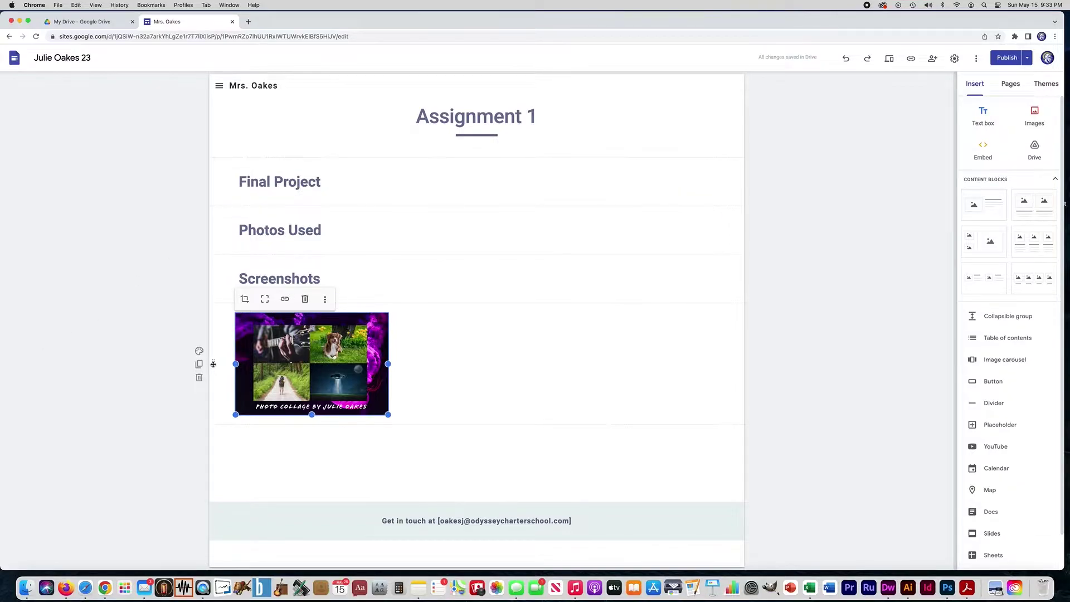
pyautogui.moveTo(213, 364); pyautogui.dragTo(215, 218)
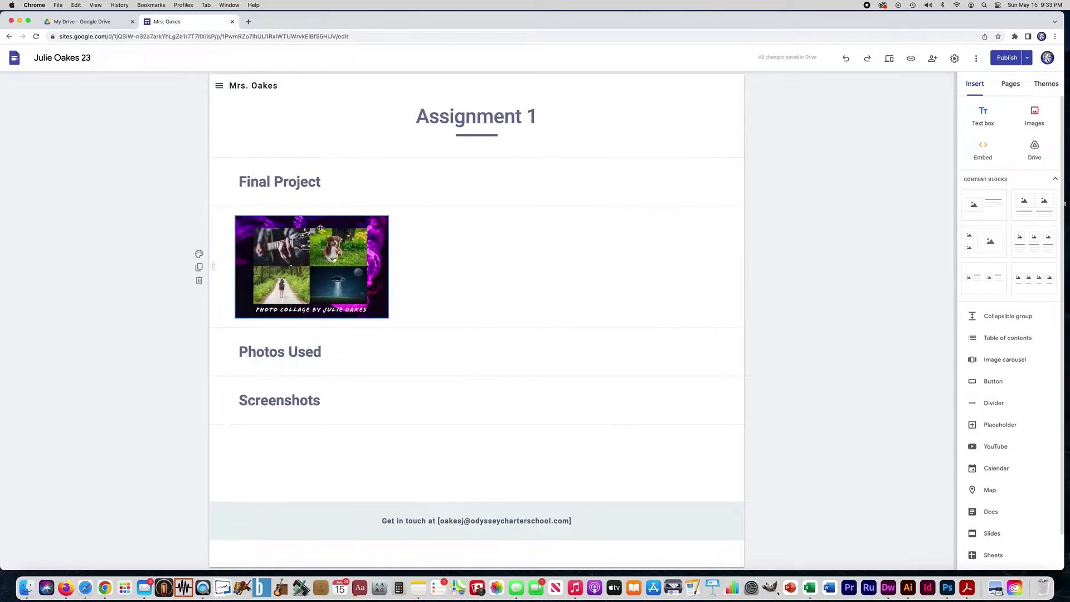
pyautogui.click(353, 258)
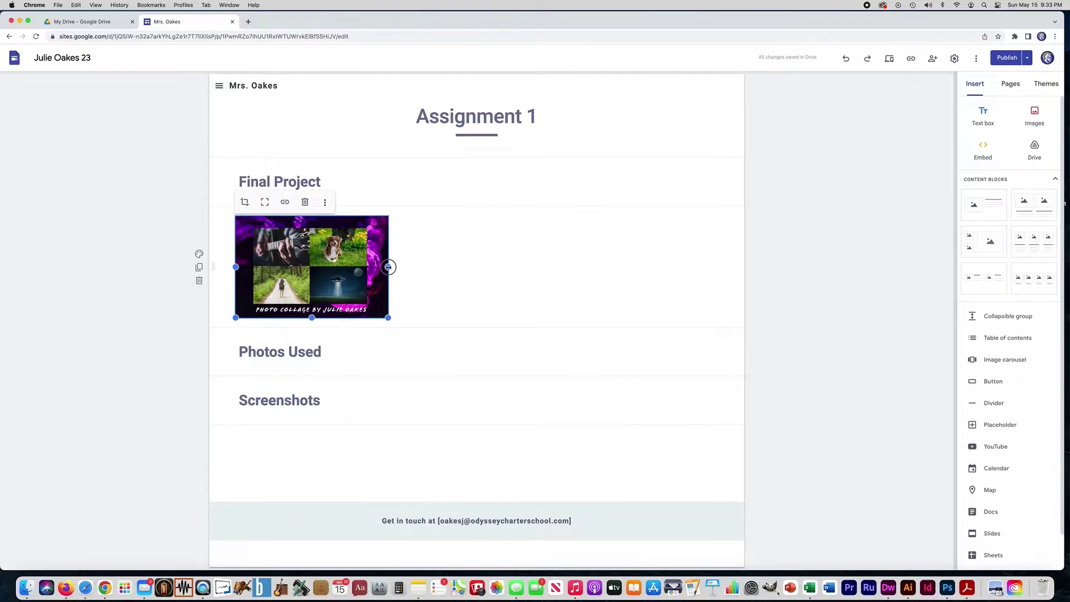
pyautogui.moveTo(388, 267); pyautogui.dragTo(719, 270)
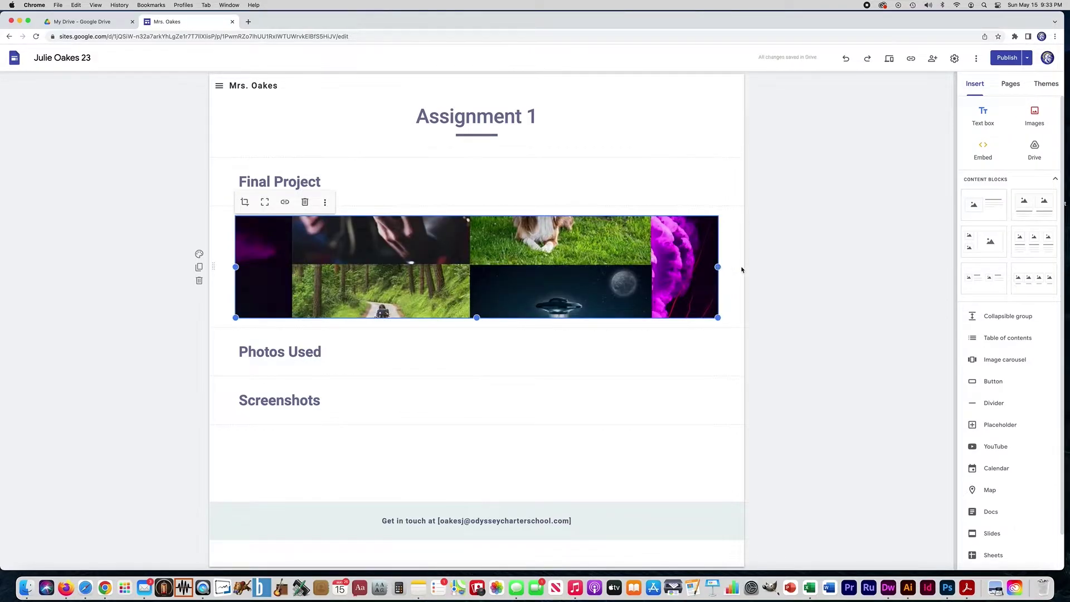
pyautogui.click(265, 203)
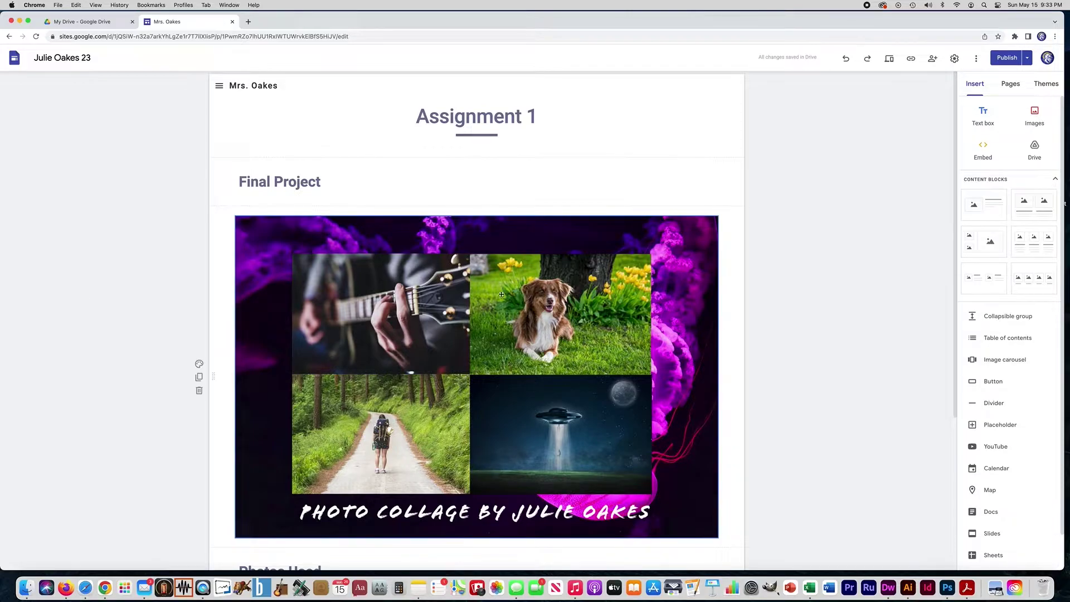
pyautogui.scroll(-2, 360, 315)
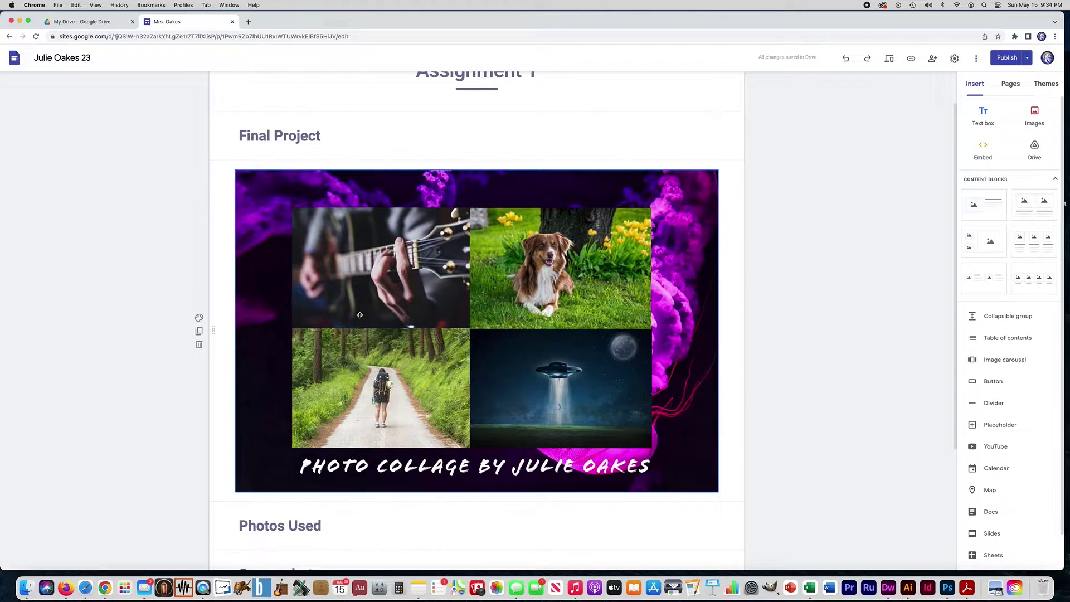
pyautogui.scroll(-6, 360, 316)
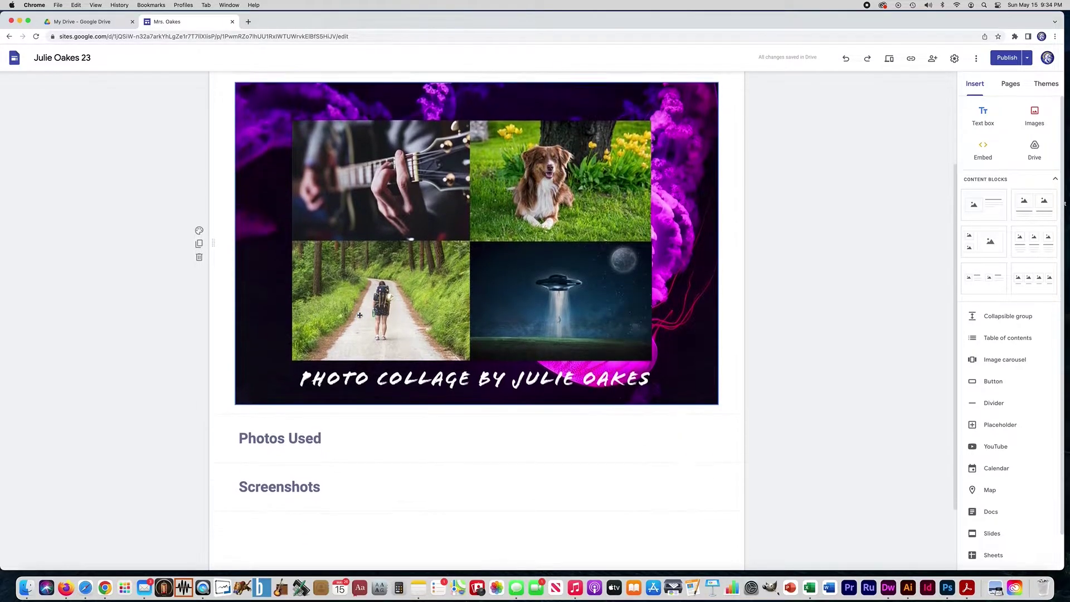
pyautogui.scroll(-2, 360, 316)
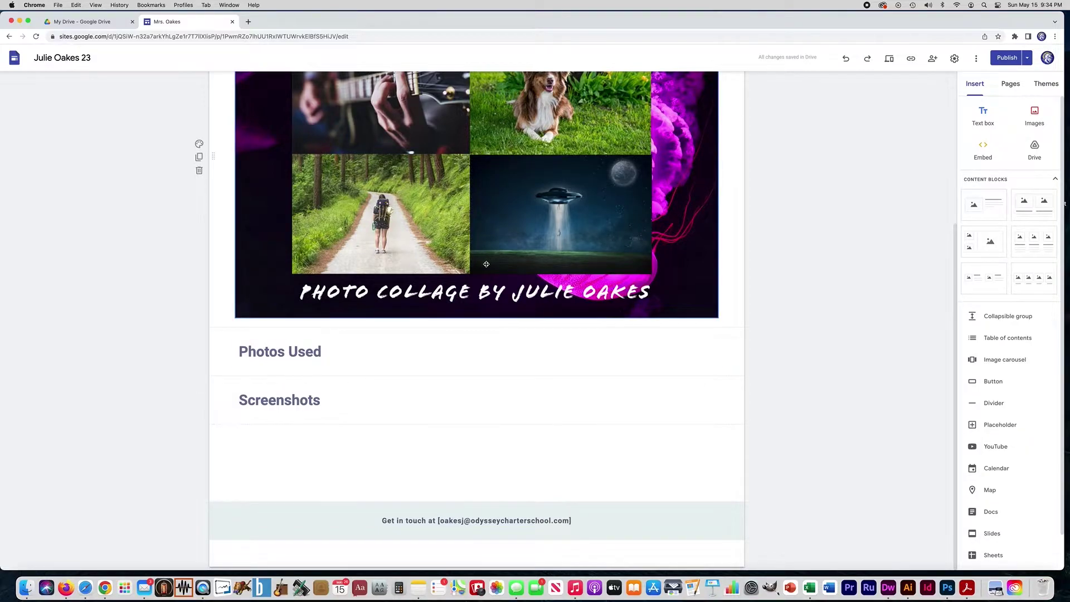
pyautogui.scroll(4, 487, 266)
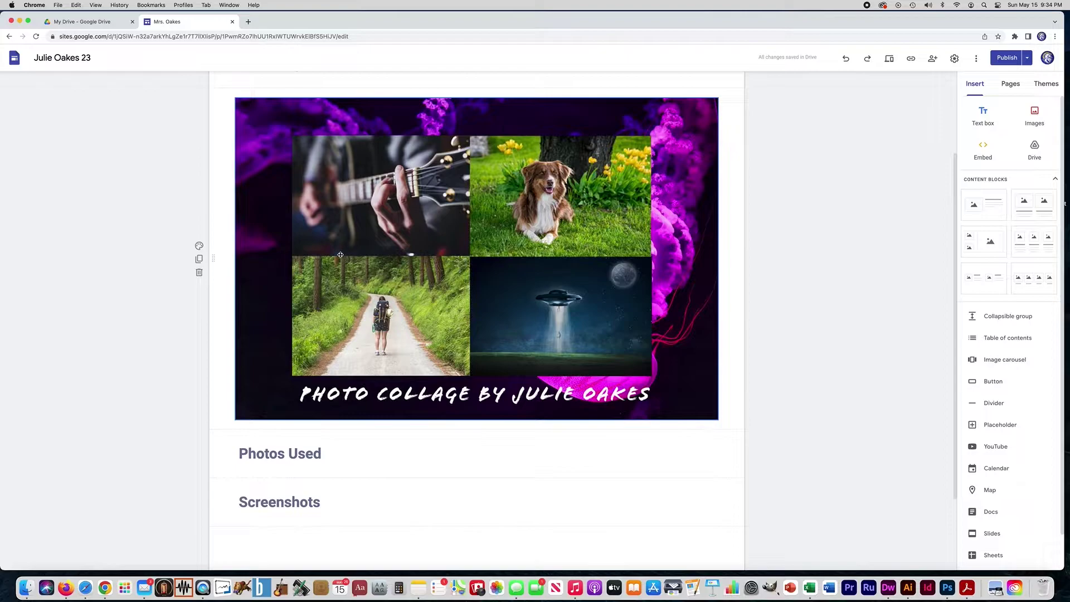
pyautogui.scroll(-4, 340, 255)
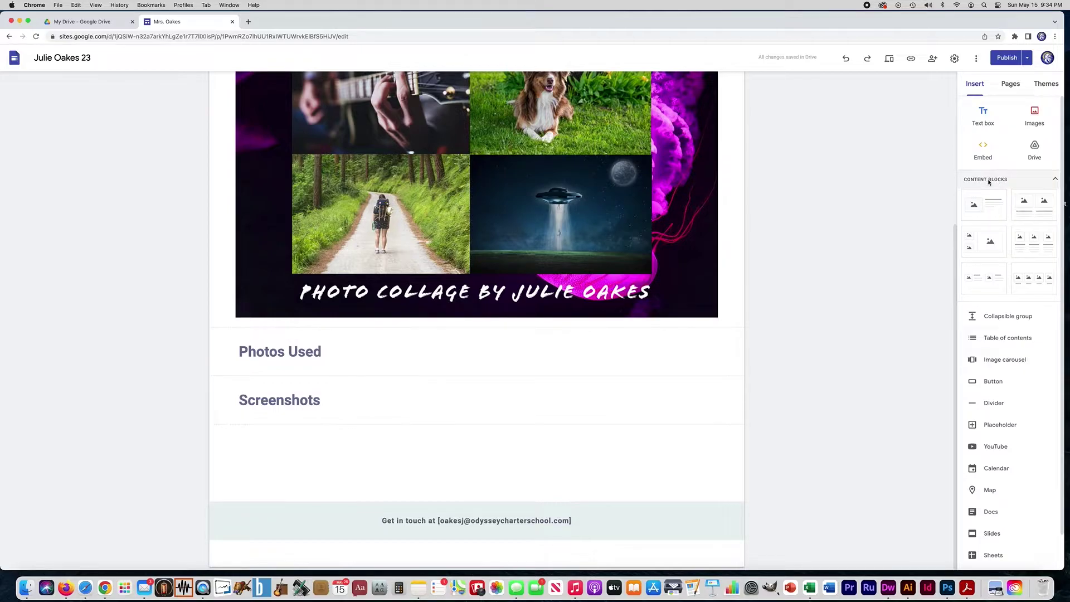
pyautogui.click(1041, 287)
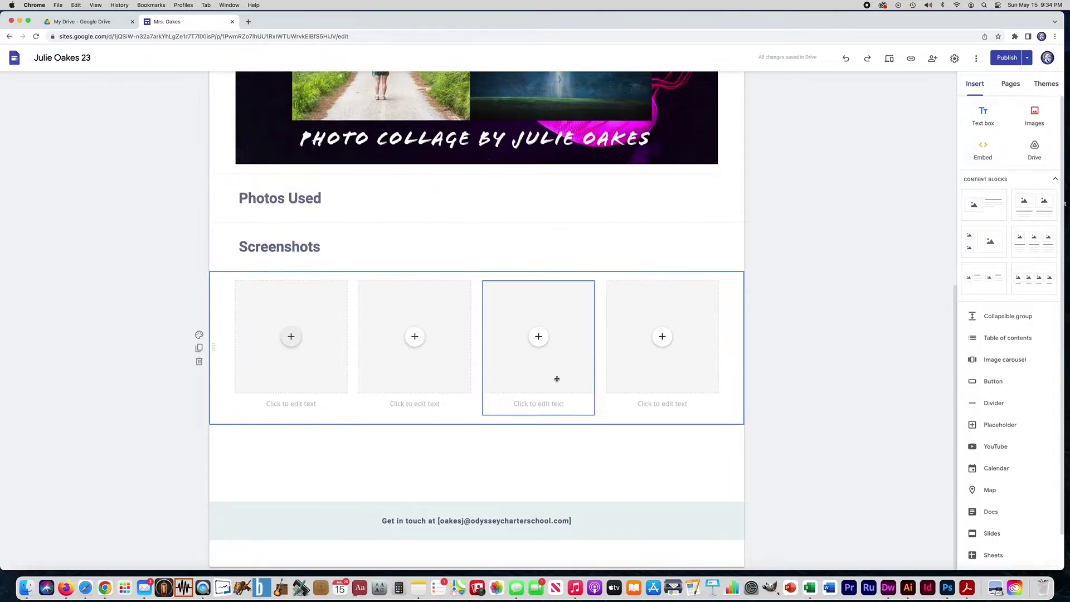
# - Upload the dog and guitar photos into the first two image slots
pyautogui.click(290, 337)
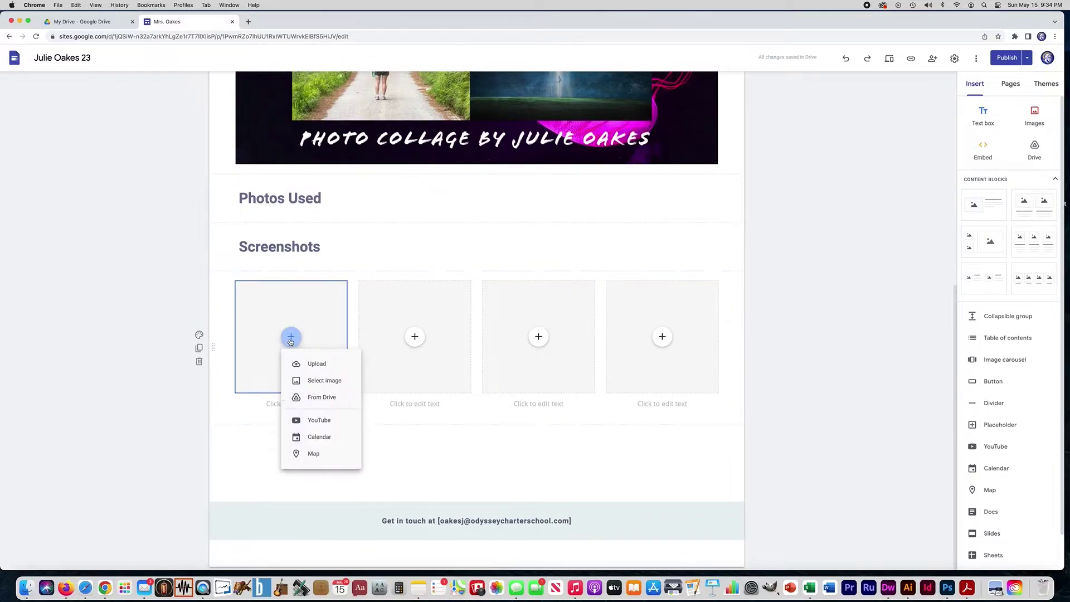
pyautogui.click(313, 364)
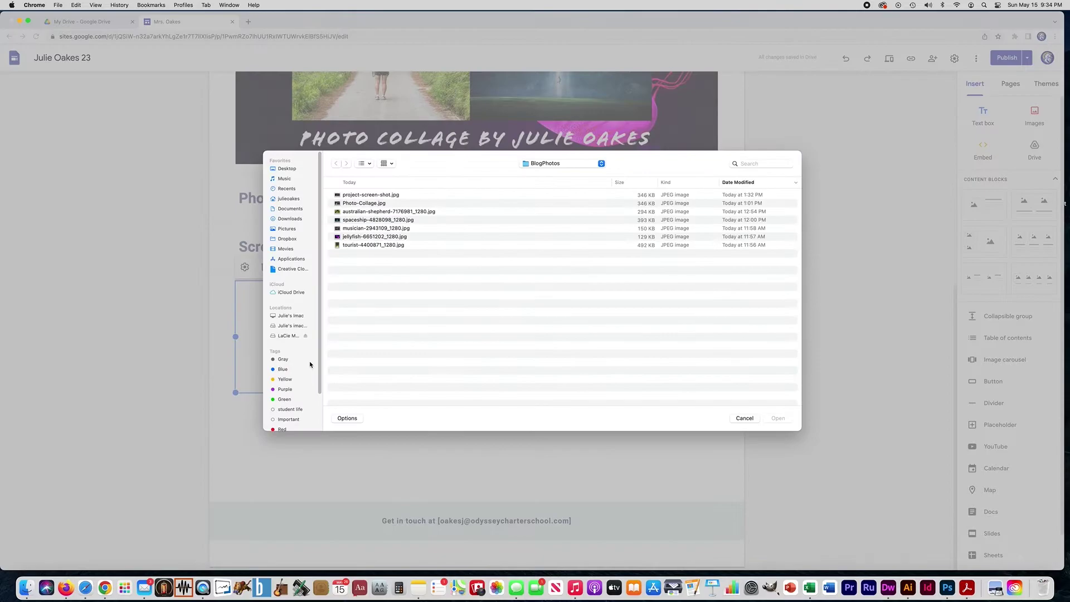
pyautogui.doubleClick(371, 212)
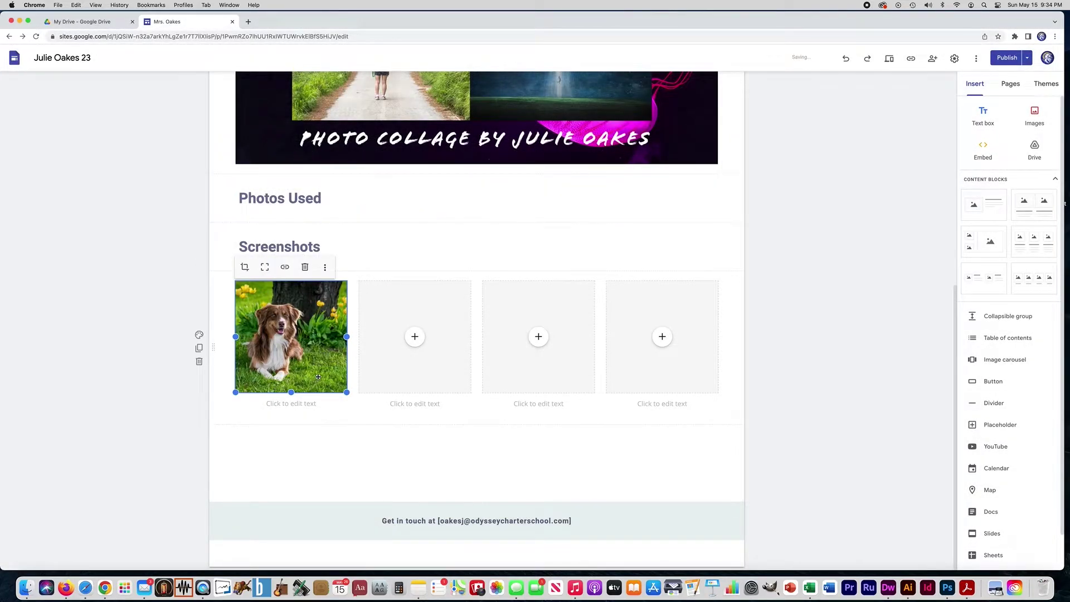
pyautogui.click(415, 337)
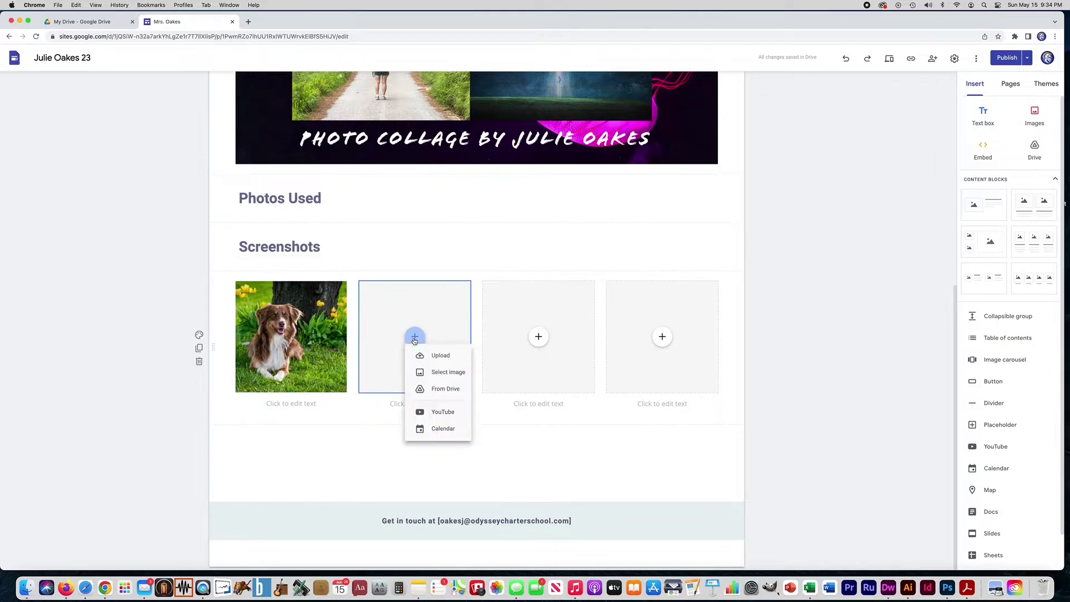
pyautogui.click(438, 359)
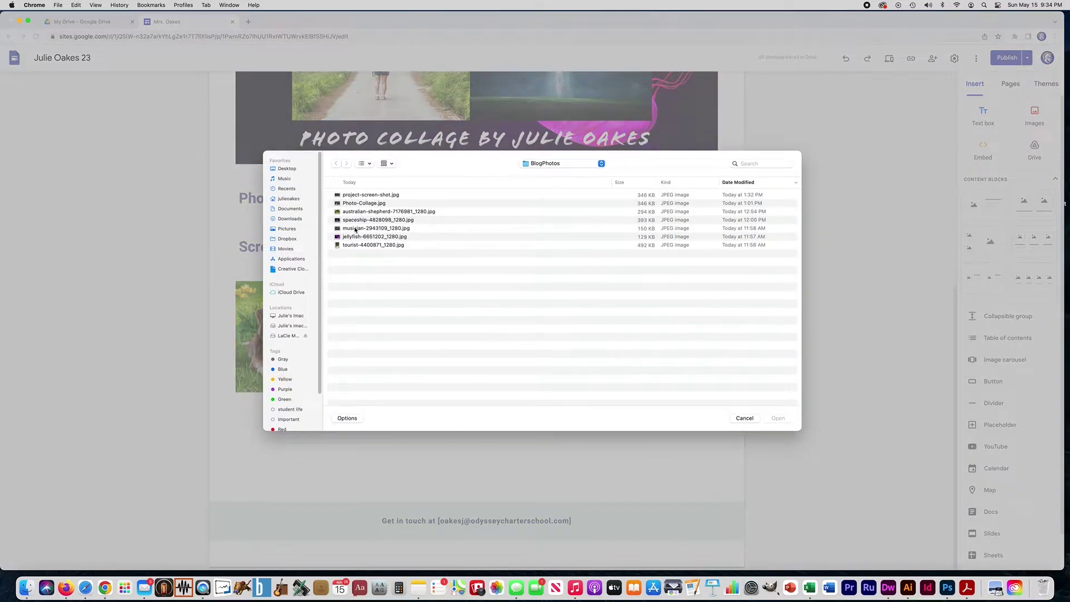
pyautogui.doubleClick(355, 228)
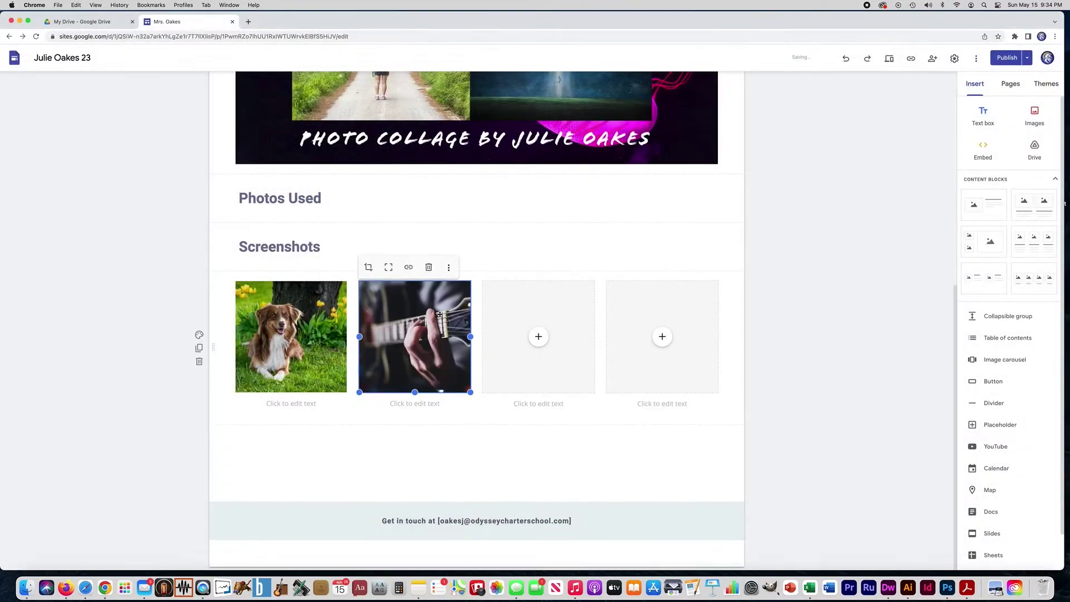
# - Upload the UFO and forest path photos into the third and fourth slots
pyautogui.click(534, 341)
pyautogui.click(536, 337)
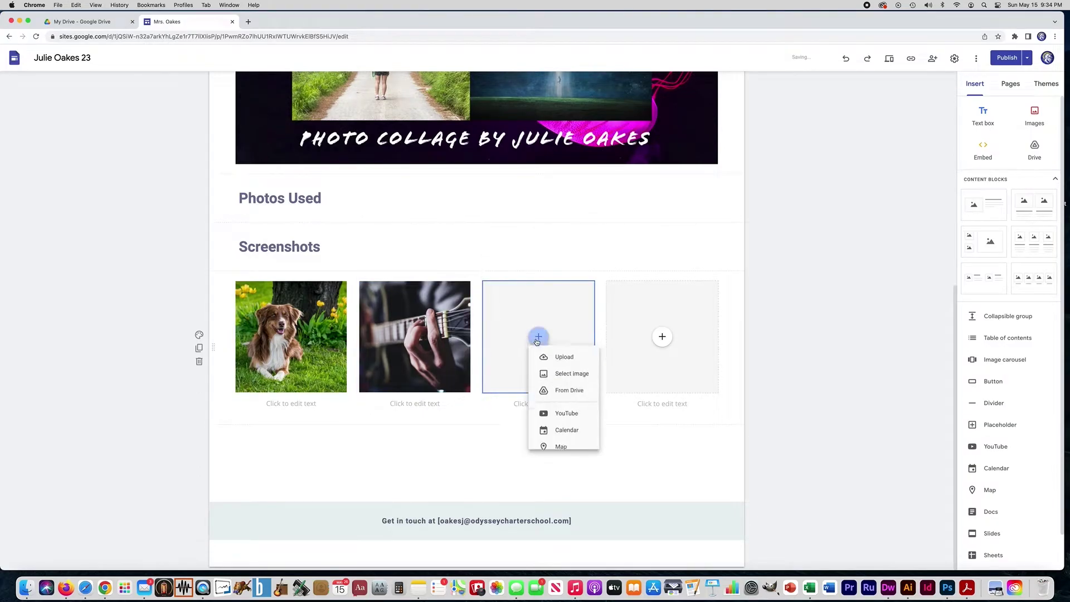
pyautogui.click(562, 364)
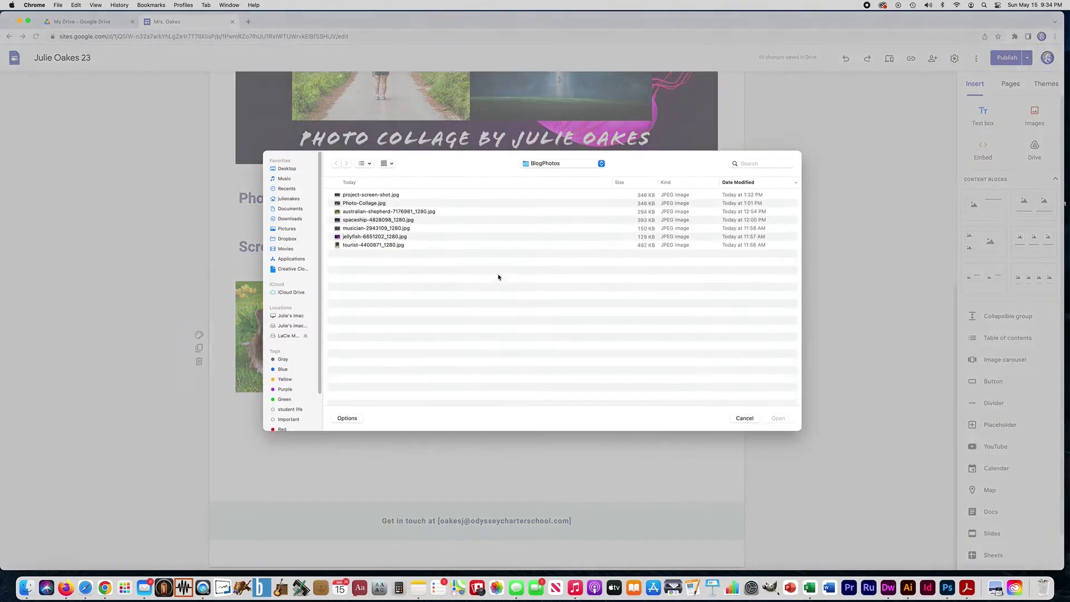
pyautogui.doubleClick(353, 221)
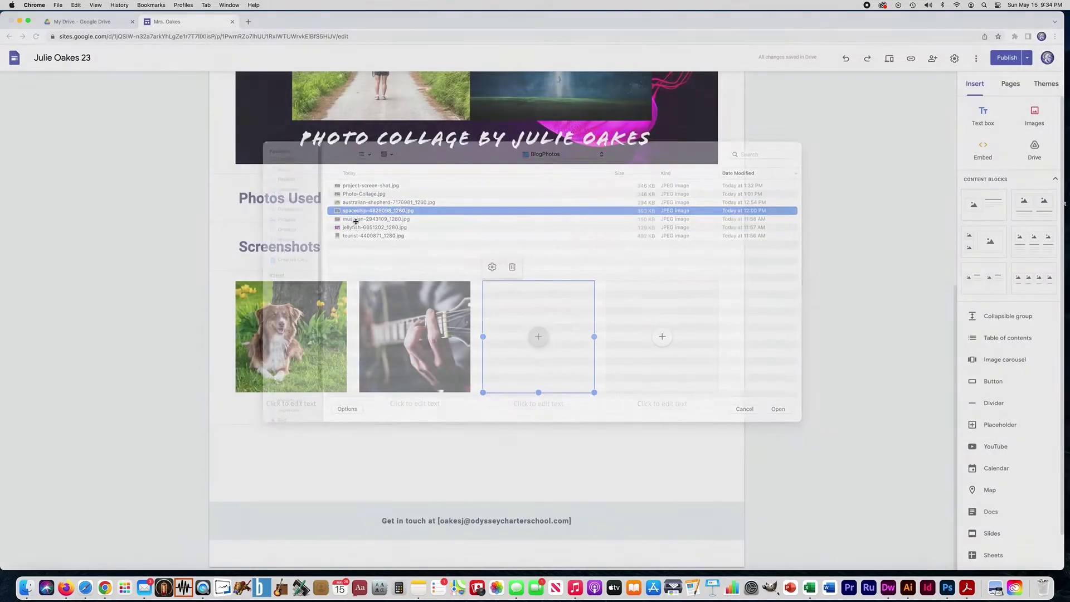
pyautogui.click(662, 337)
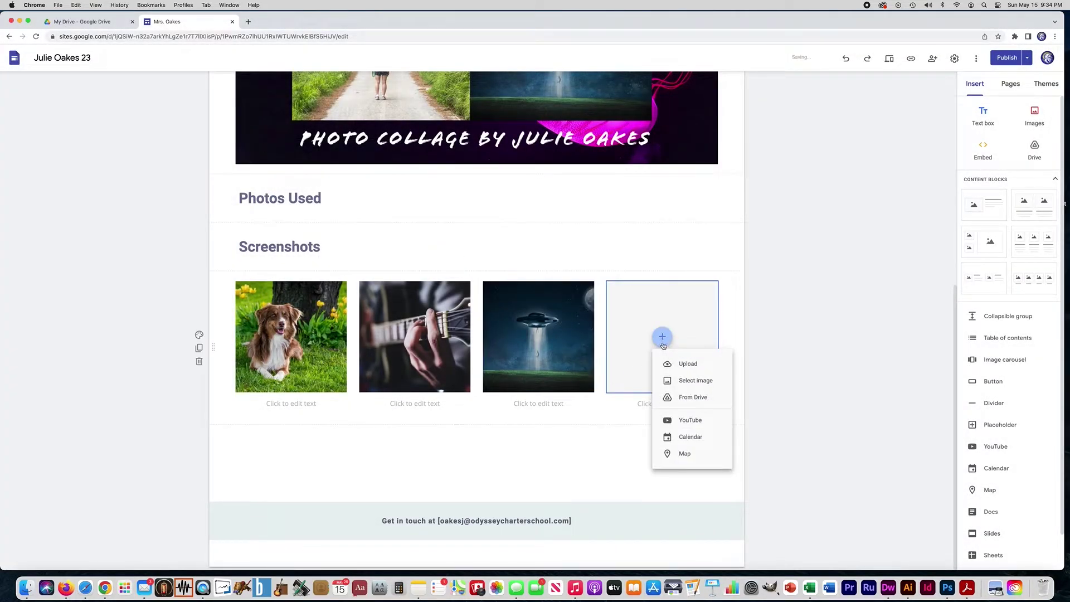
pyautogui.click(683, 364)
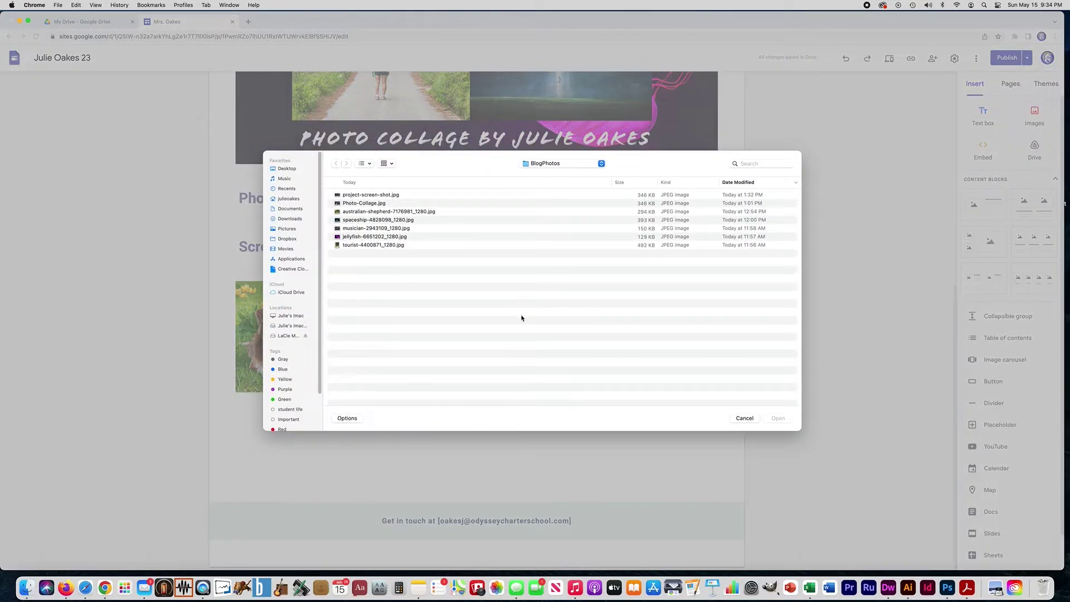
pyautogui.doubleClick(344, 246)
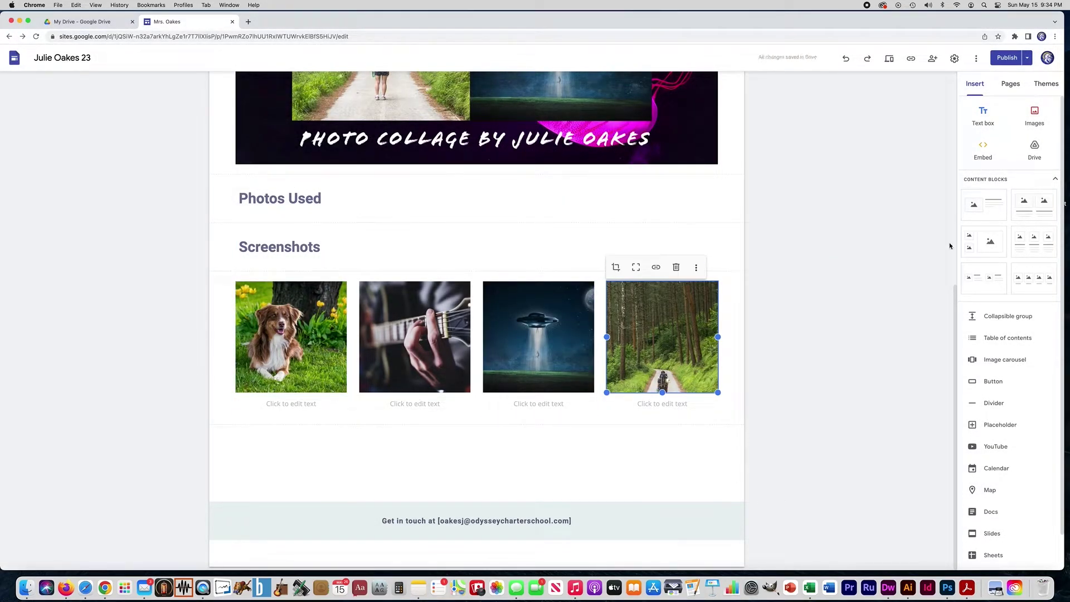
# - Add a second four-image block with the jellyfish photo in its first slot
pyautogui.click(1032, 283)
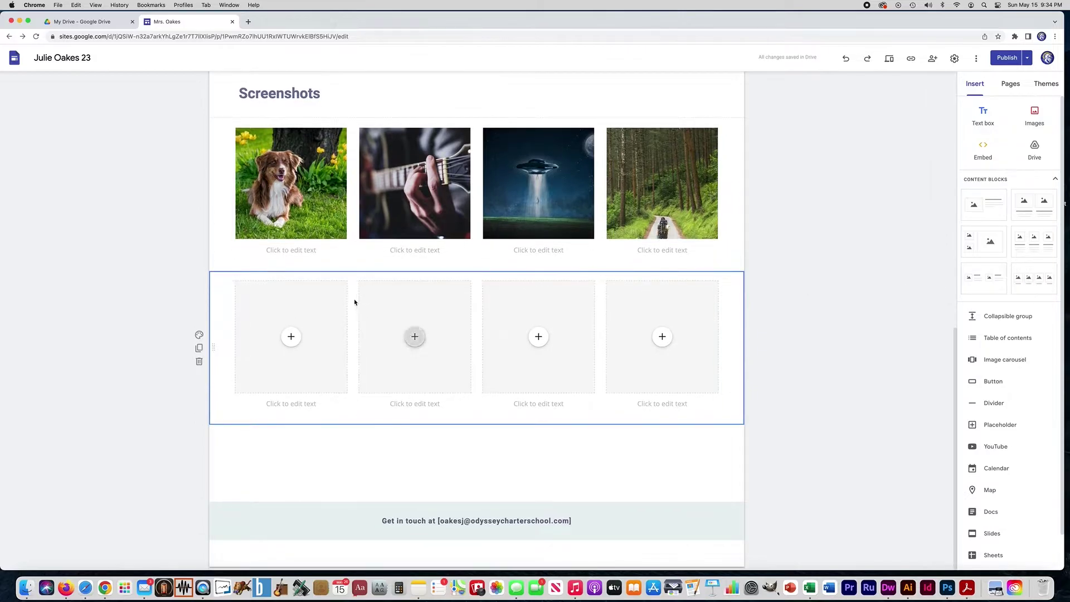
pyautogui.click(291, 336)
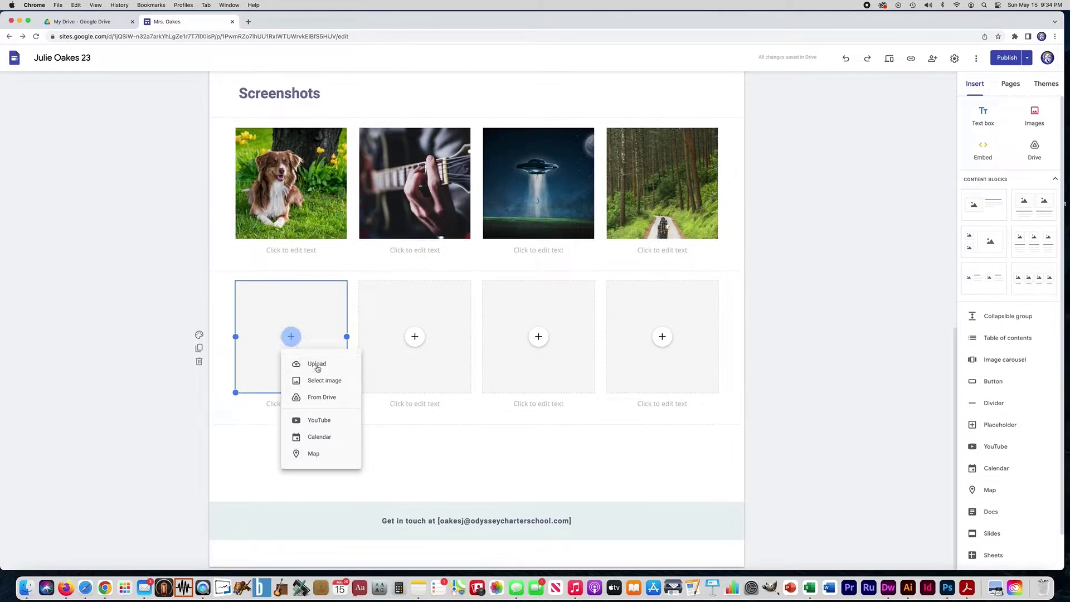
pyautogui.click(301, 364)
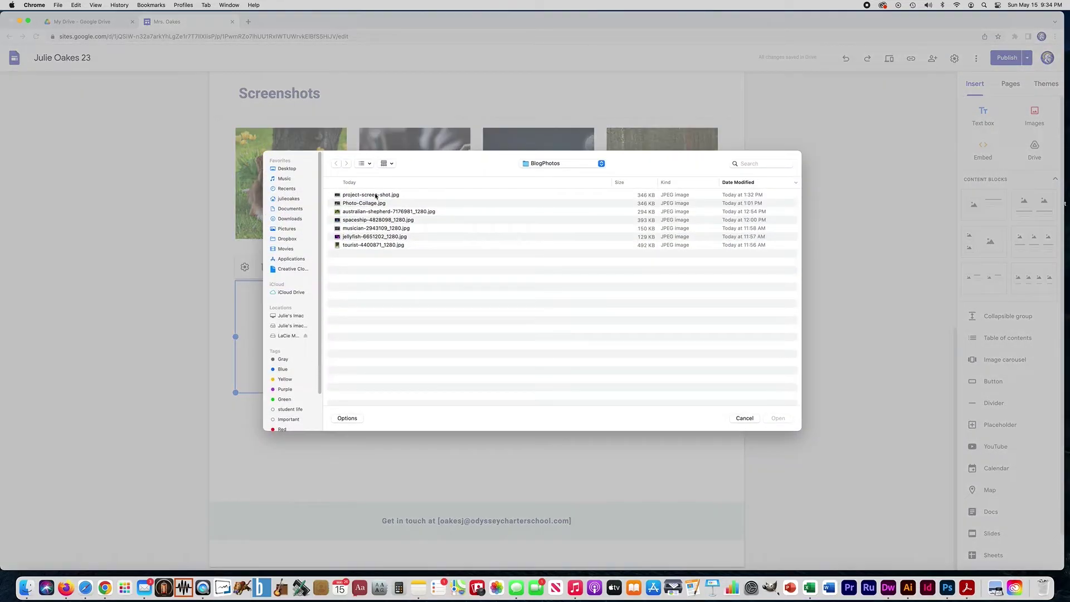
pyautogui.doubleClick(360, 236)
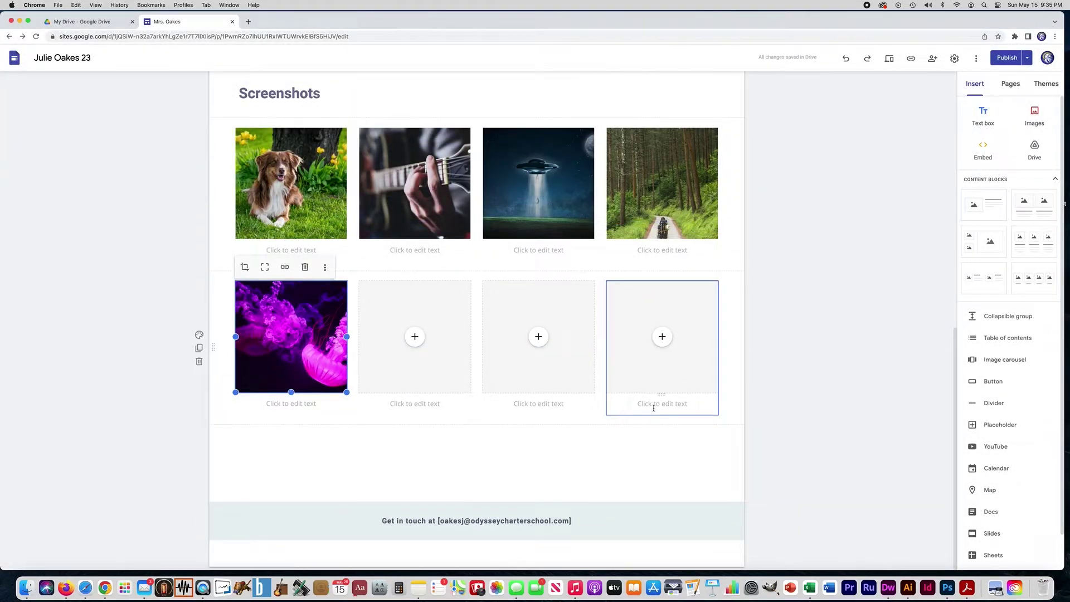
pyautogui.click(654, 407)
pyautogui.click(831, 385)
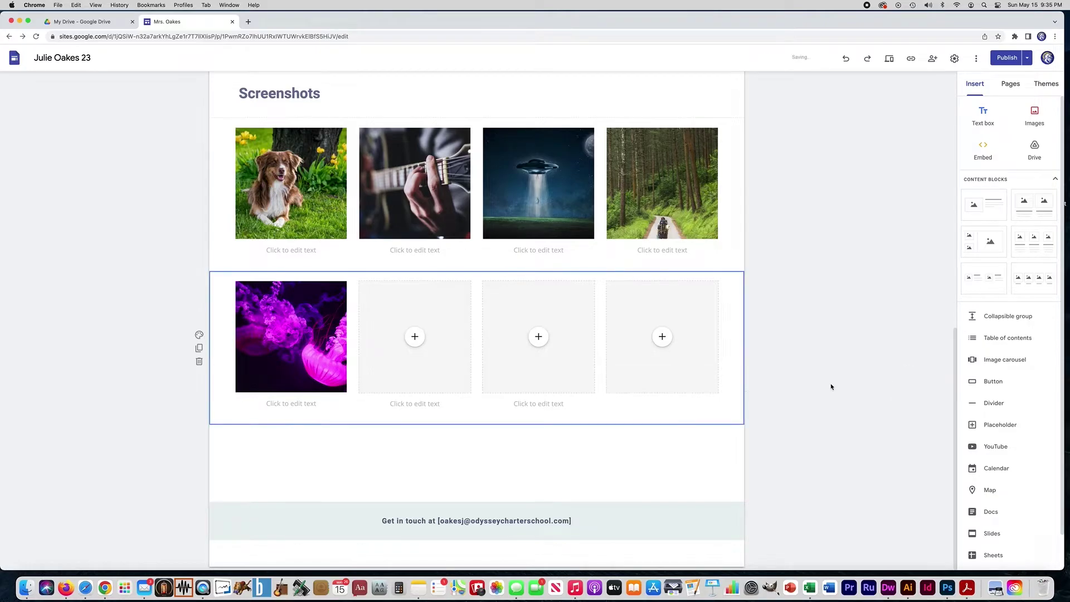
pyautogui.click(523, 405)
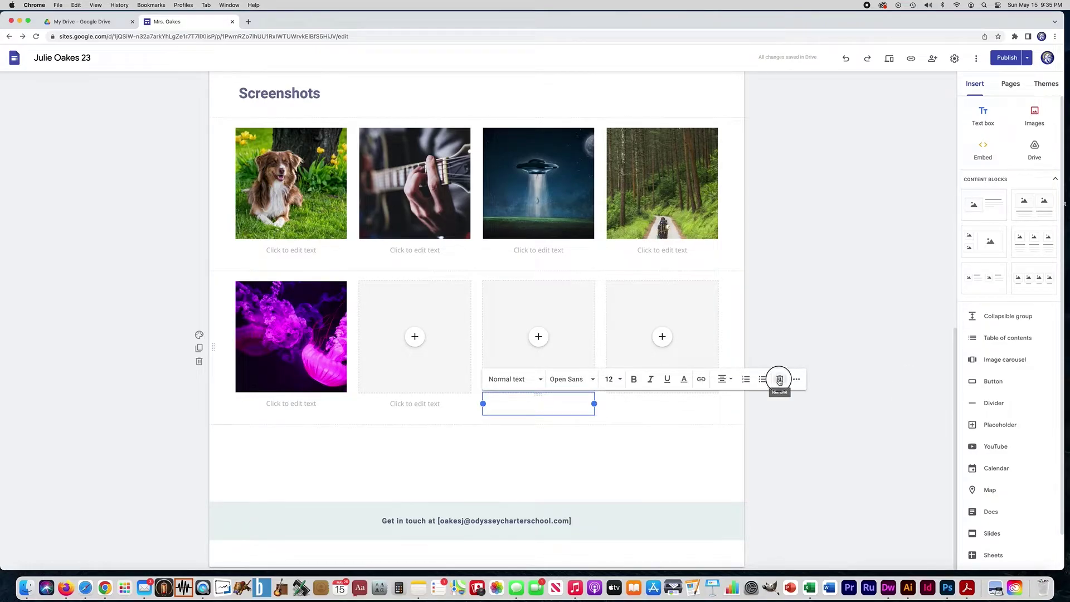
pyautogui.click(780, 379)
pyautogui.click(394, 405)
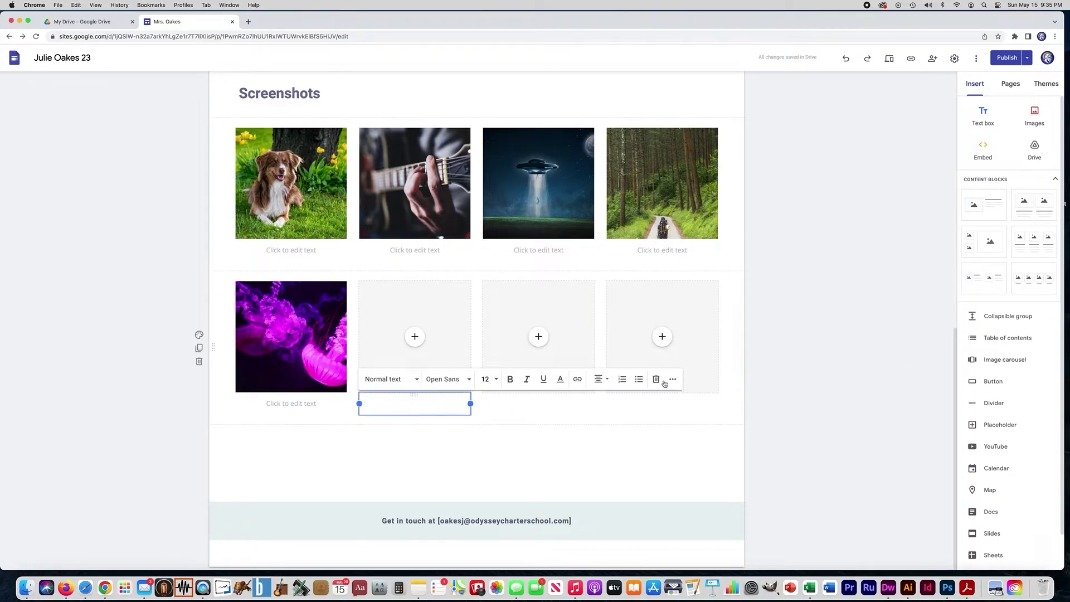
pyautogui.click(656, 377)
pyautogui.click(316, 402)
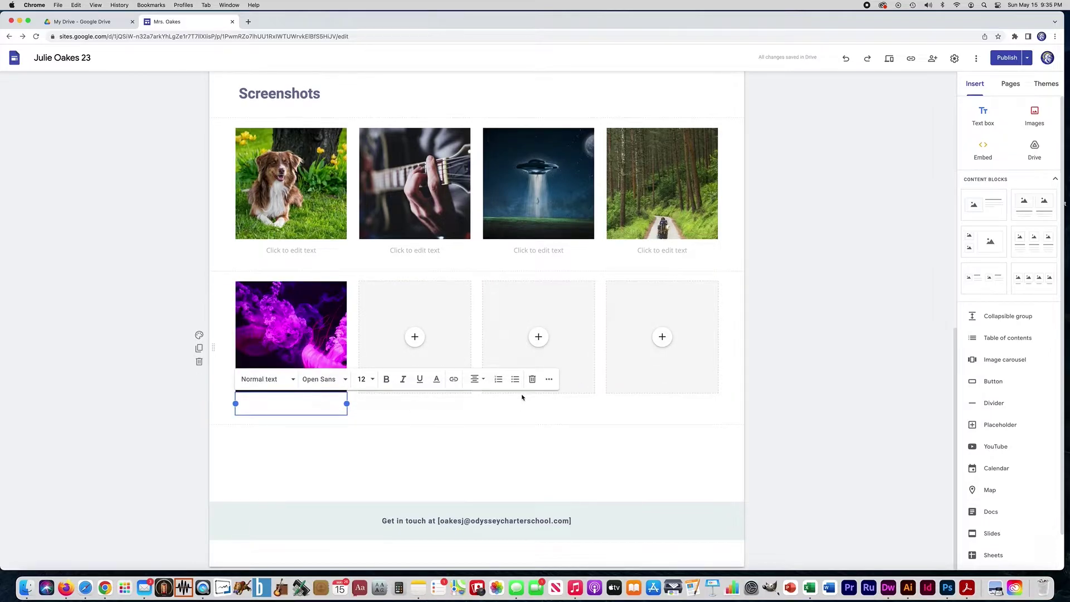
pyautogui.click(530, 378)
pyautogui.click(285, 274)
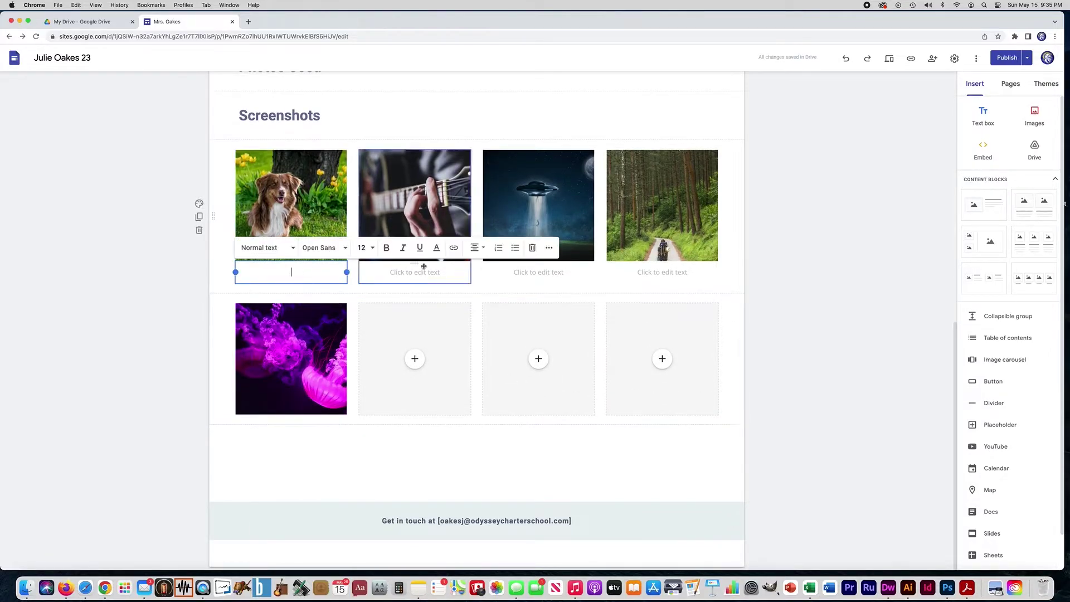
pyautogui.click(531, 249)
pyautogui.click(421, 277)
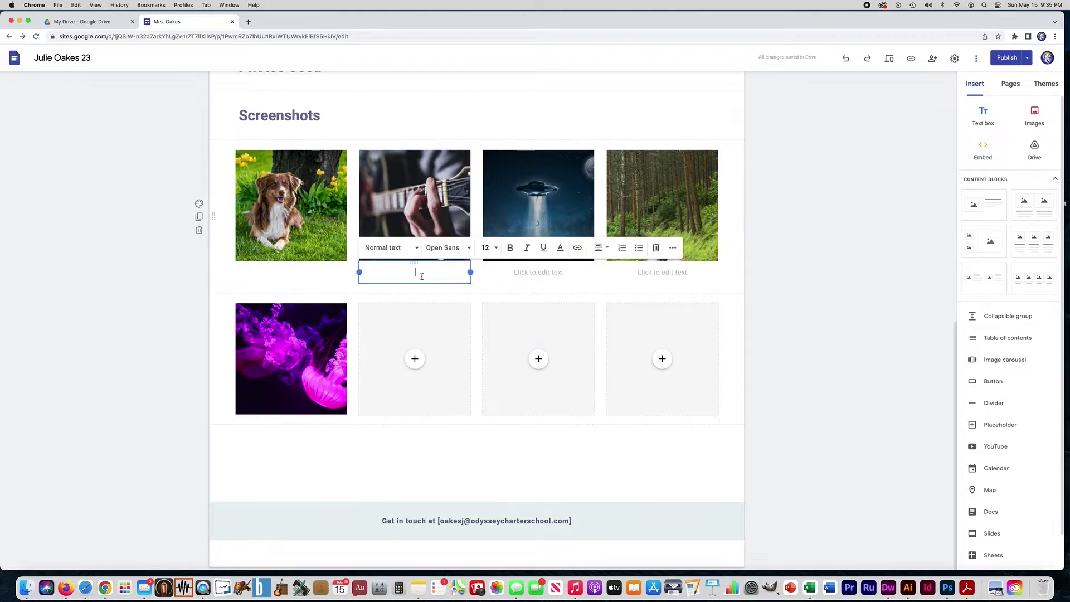
pyautogui.click(655, 249)
pyautogui.click(544, 276)
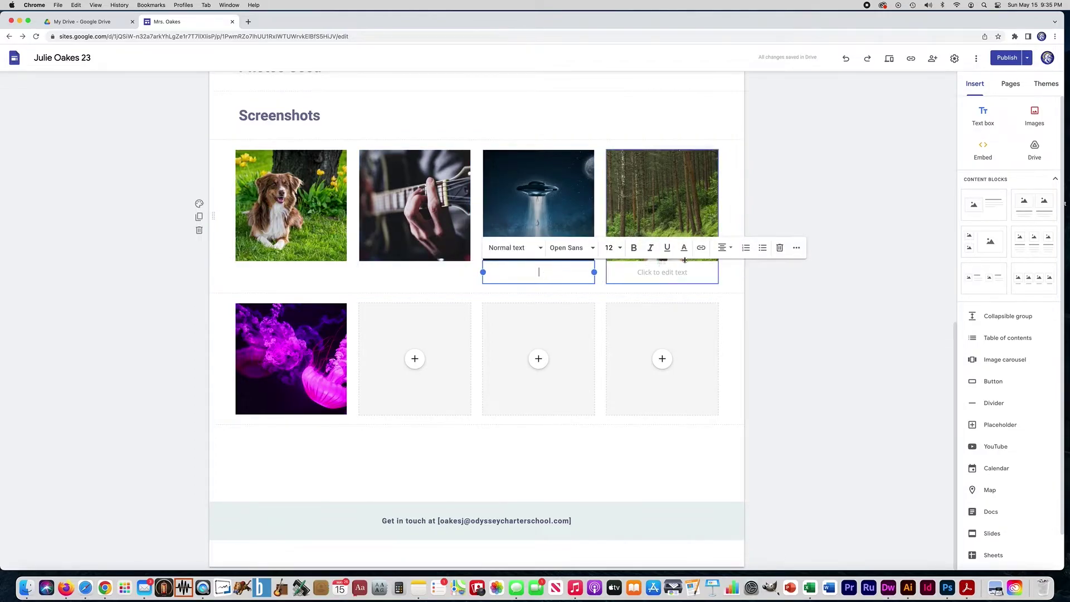
pyautogui.click(778, 247)
pyautogui.click(662, 273)
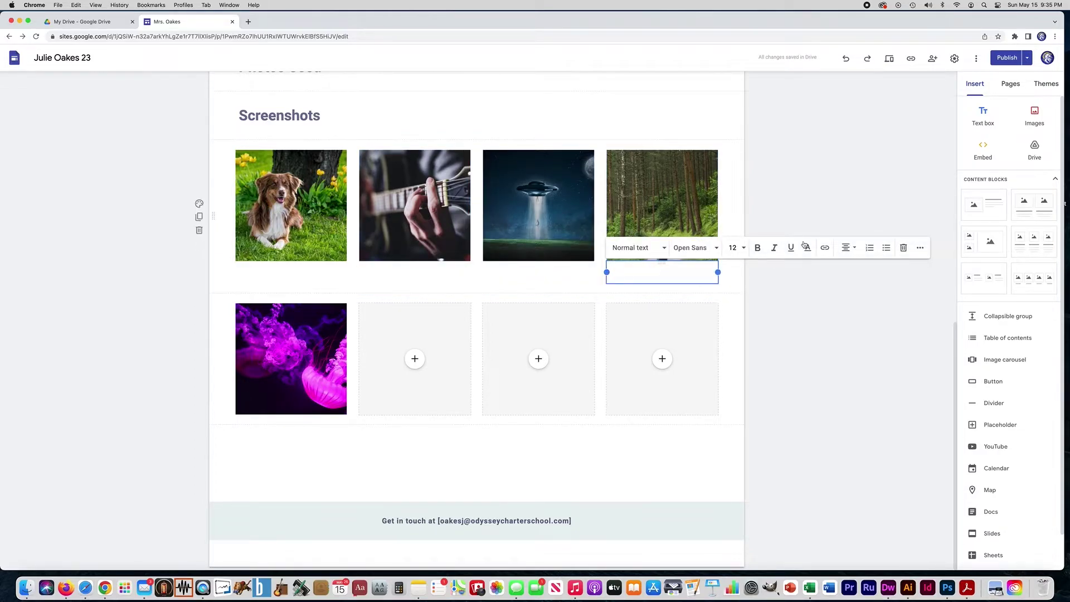
pyautogui.click(903, 248)
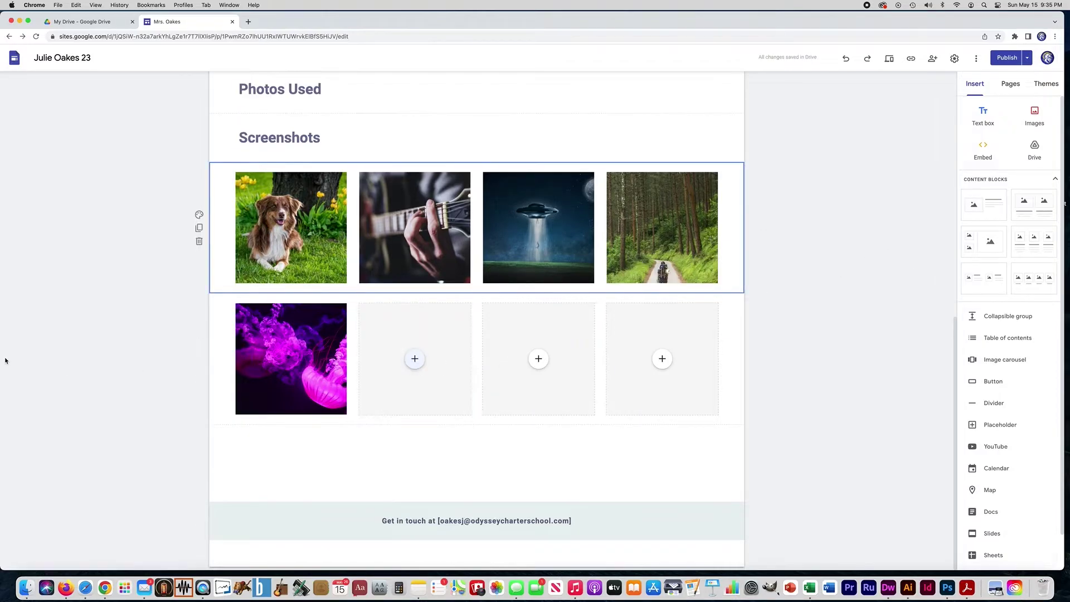
pyautogui.scroll(2, 5, 363)
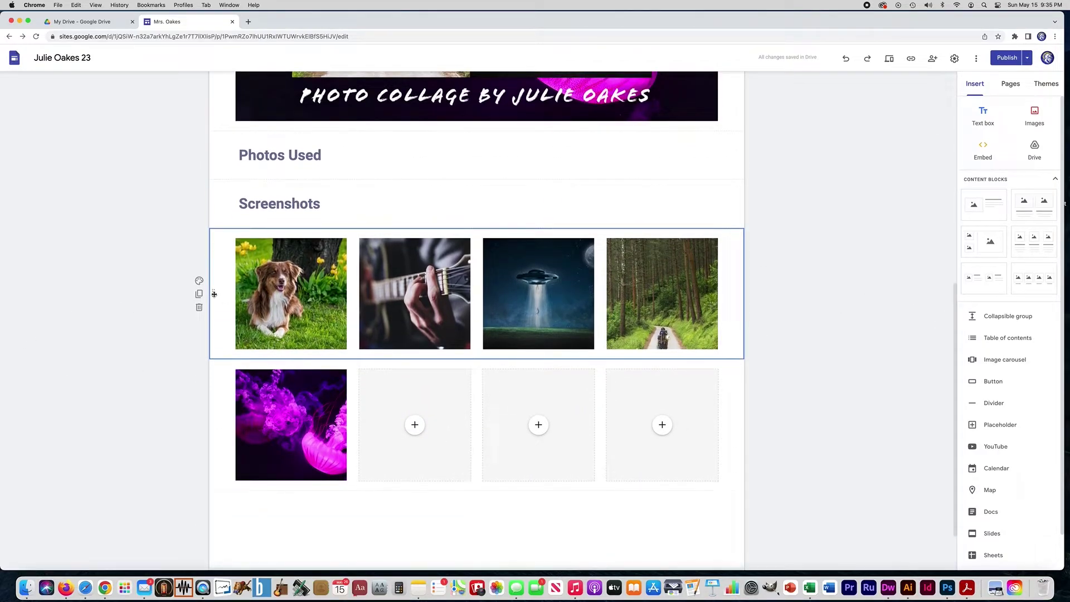
pyautogui.moveTo(214, 294); pyautogui.dragTo(214, 180)
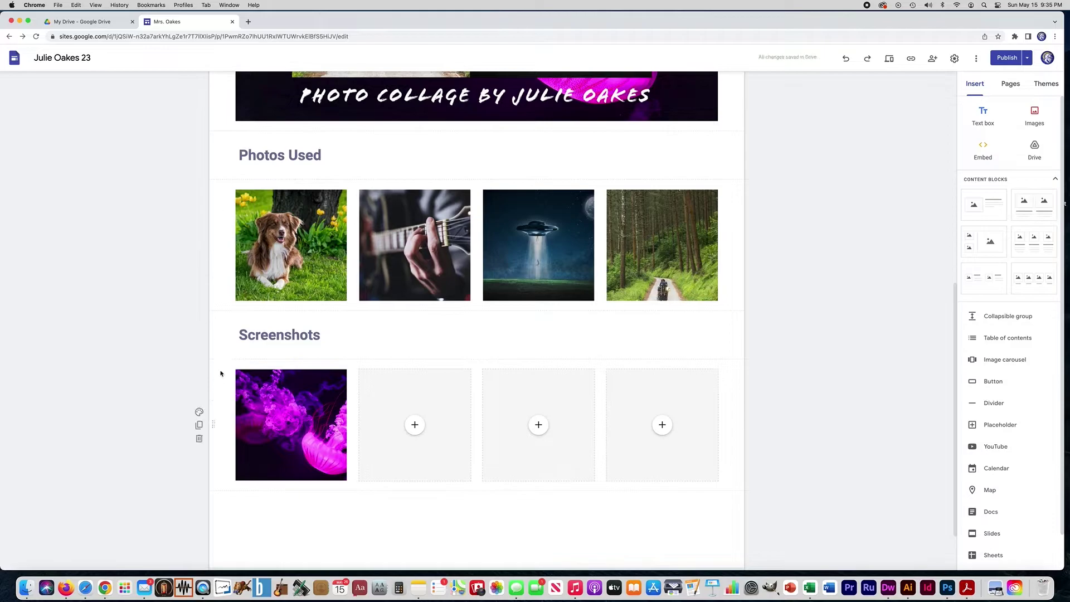
pyautogui.moveTo(214, 428); pyautogui.dragTo(220, 323)
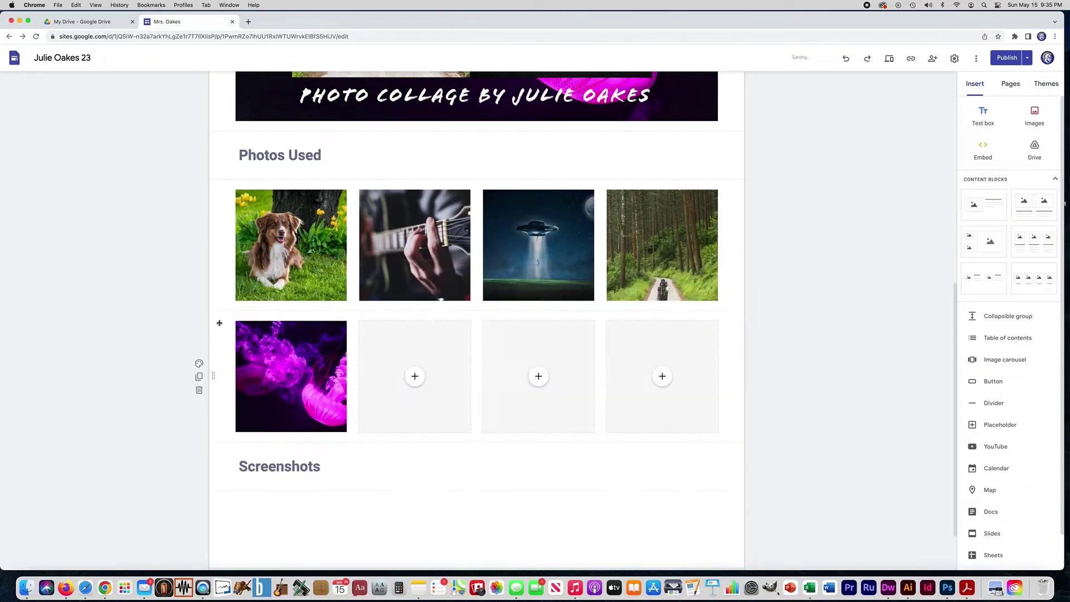
pyautogui.scroll(10, 112, 380)
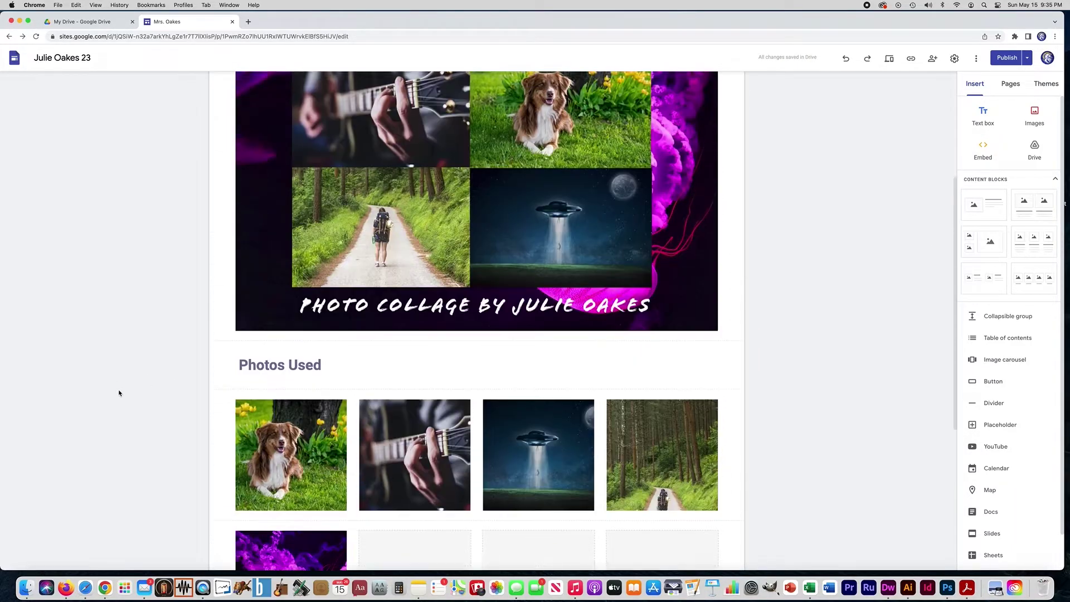
pyautogui.scroll(-2, 119, 394)
pyautogui.scroll(-7, 121, 394)
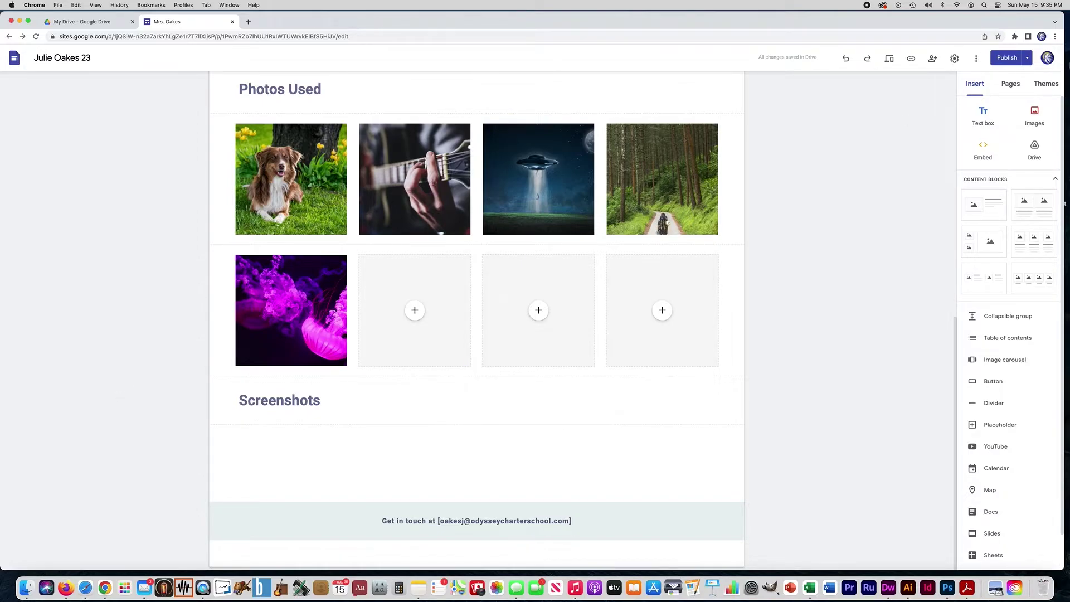
# - Upload project-screen-shot.jpg below Screenshots, stretched to full page width and uncropped
pyautogui.click(1039, 116)
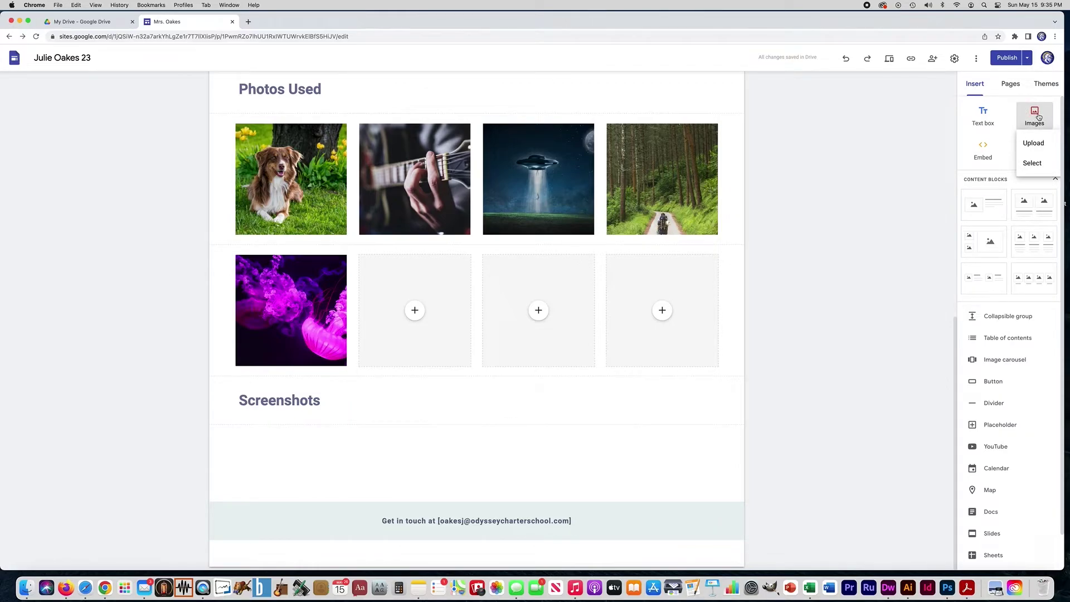
pyautogui.click(1032, 142)
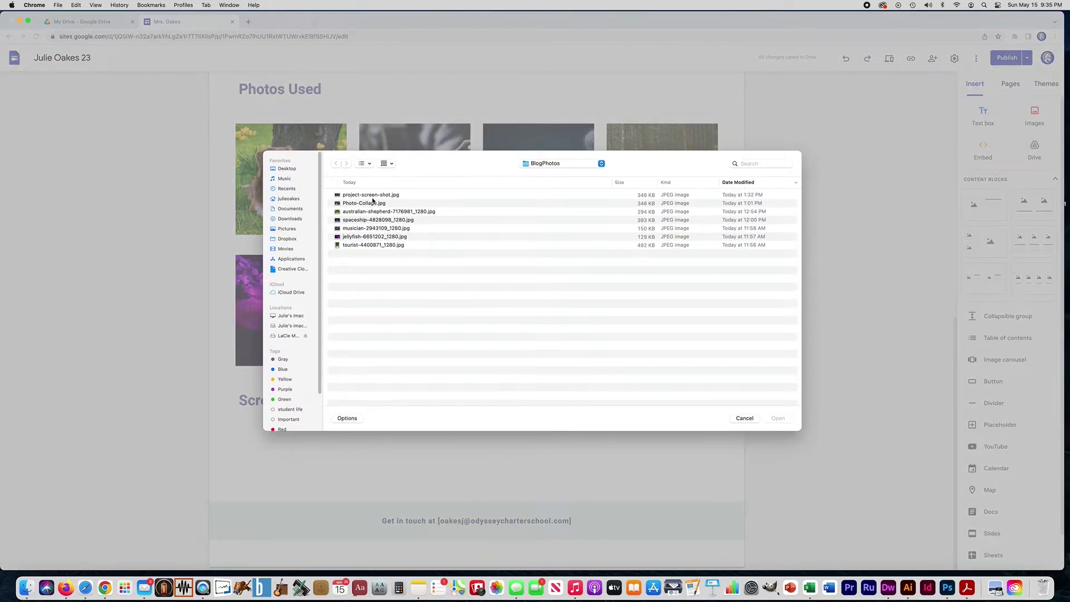
pyautogui.doubleClick(373, 198)
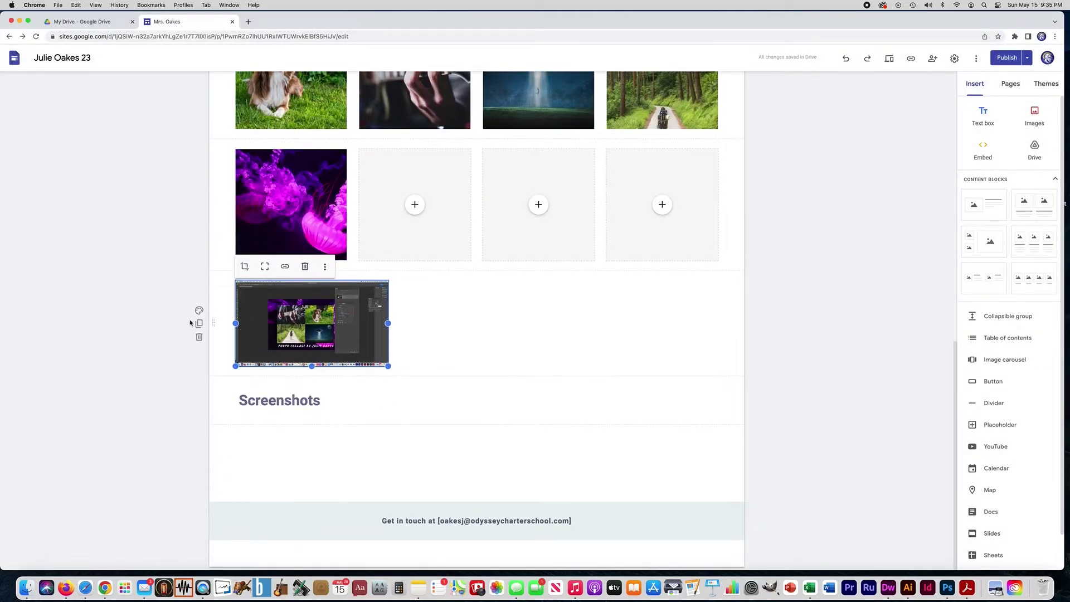
pyautogui.moveTo(214, 322); pyautogui.dragTo(213, 416)
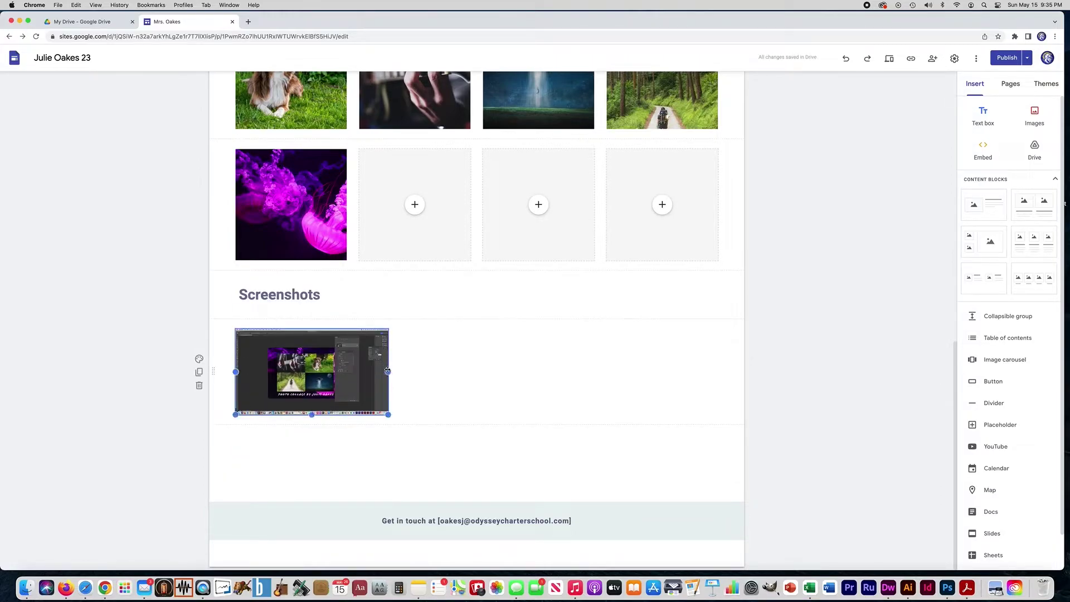
pyautogui.moveTo(388, 371); pyautogui.dragTo(718, 373)
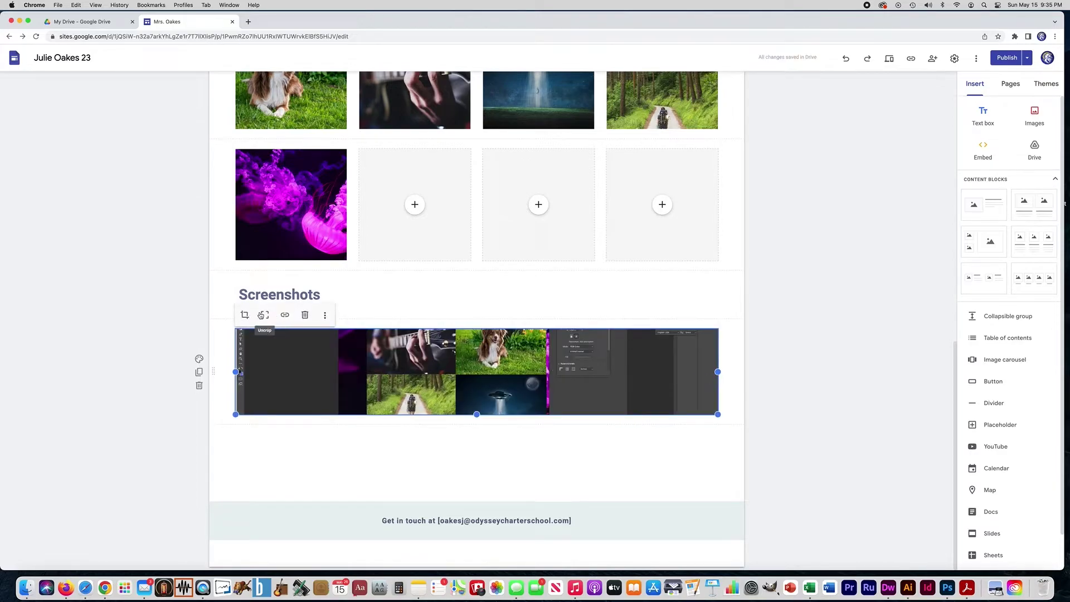
pyautogui.click(261, 315)
pyautogui.click(151, 342)
pyautogui.scroll(-3, 151, 342)
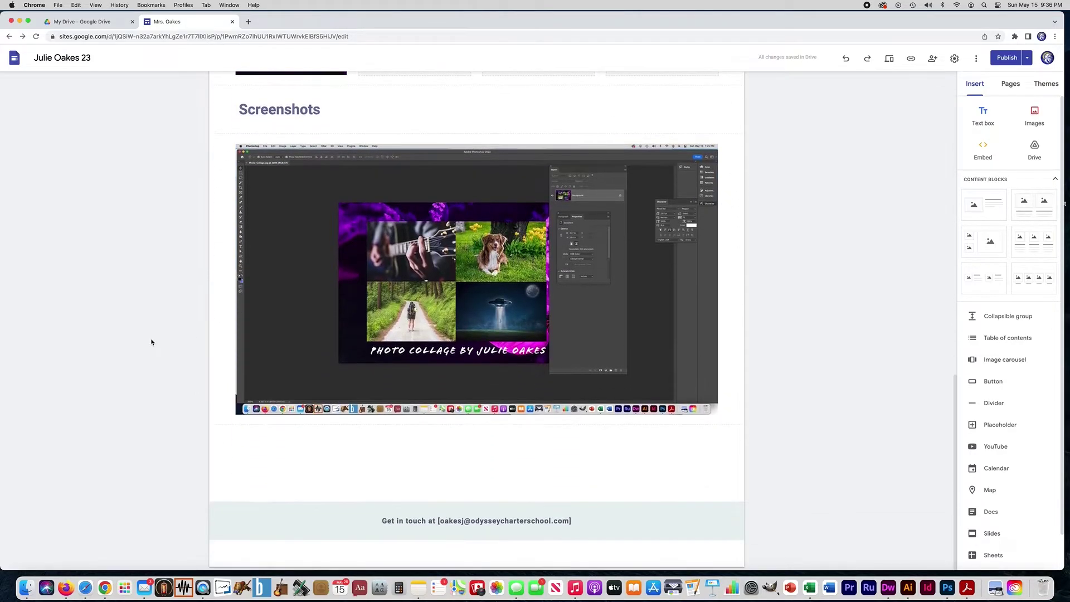
pyautogui.scroll(15, 151, 341)
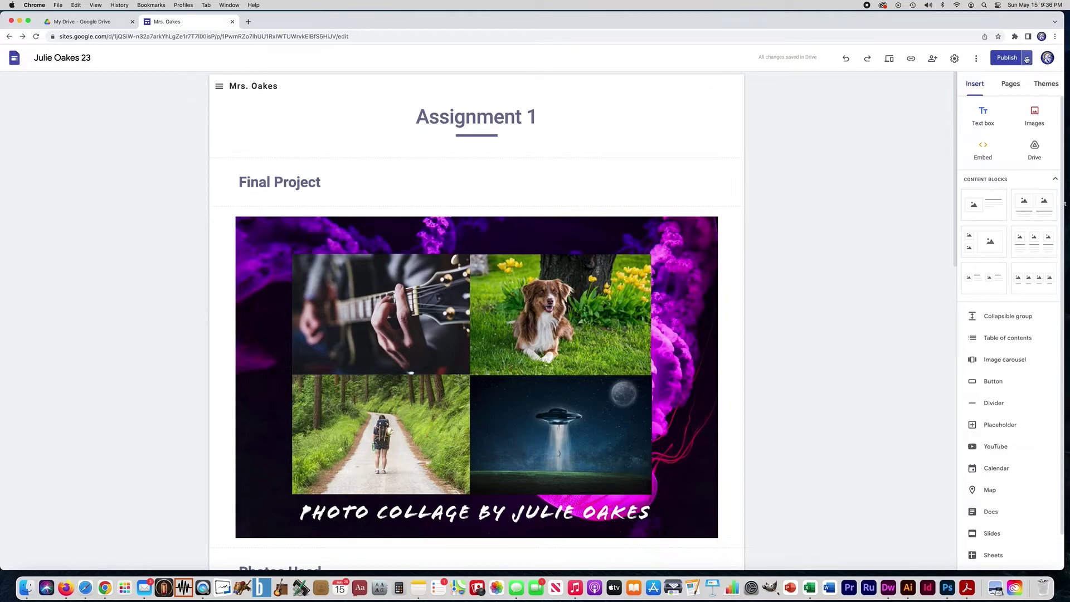
# - View the published site in a new tab from the Publish dropdown
pyautogui.click(1028, 60)
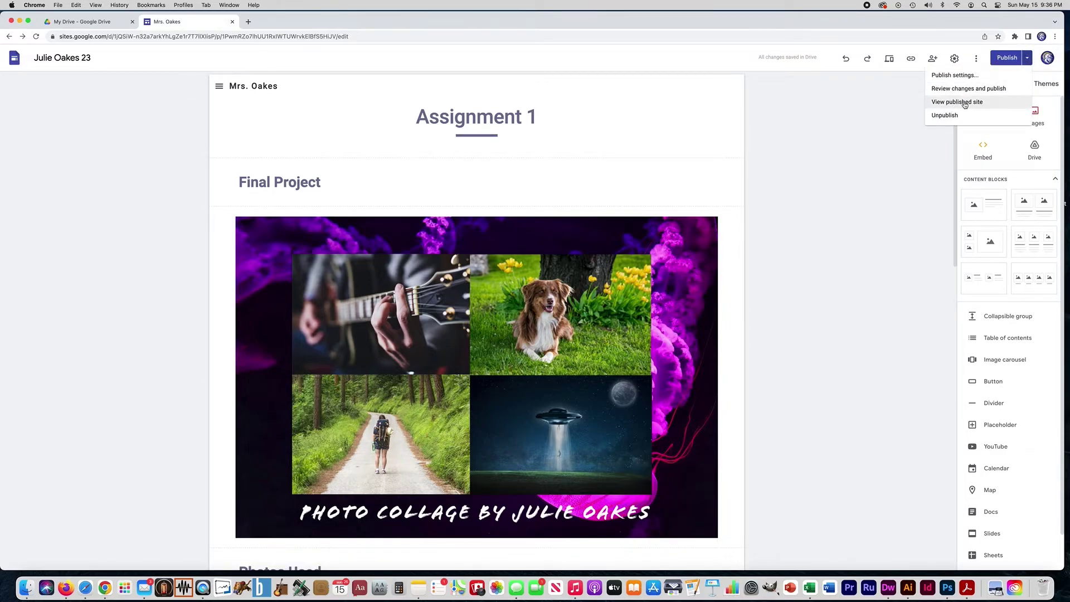
pyautogui.click(965, 104)
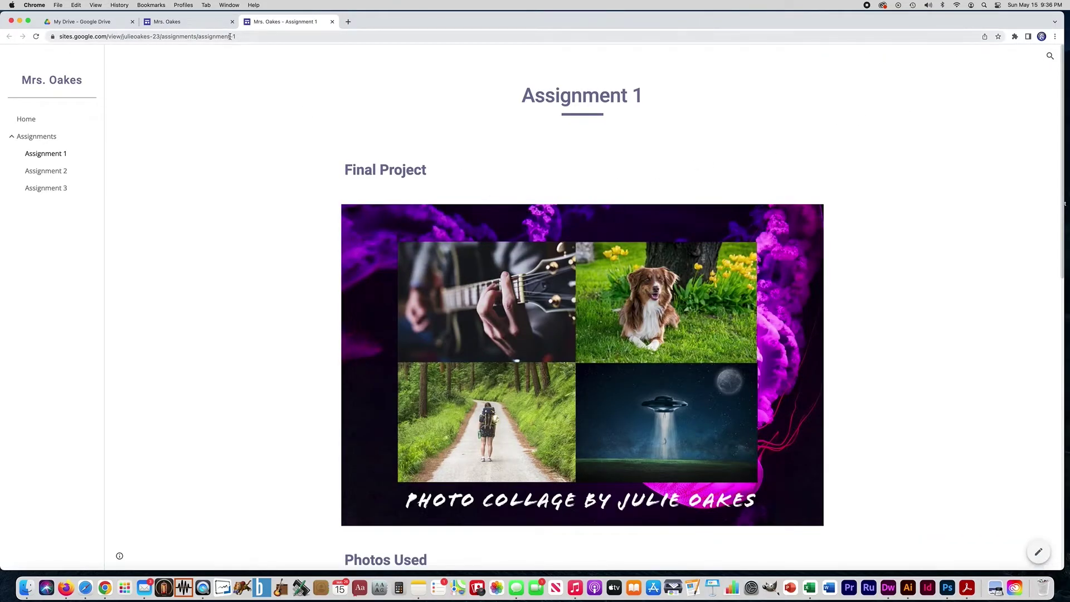
# - Select the published page's URL, scroll through the live page, then return to the editor tab
pyautogui.moveTo(247, 36); pyautogui.dragTo(51, 34)
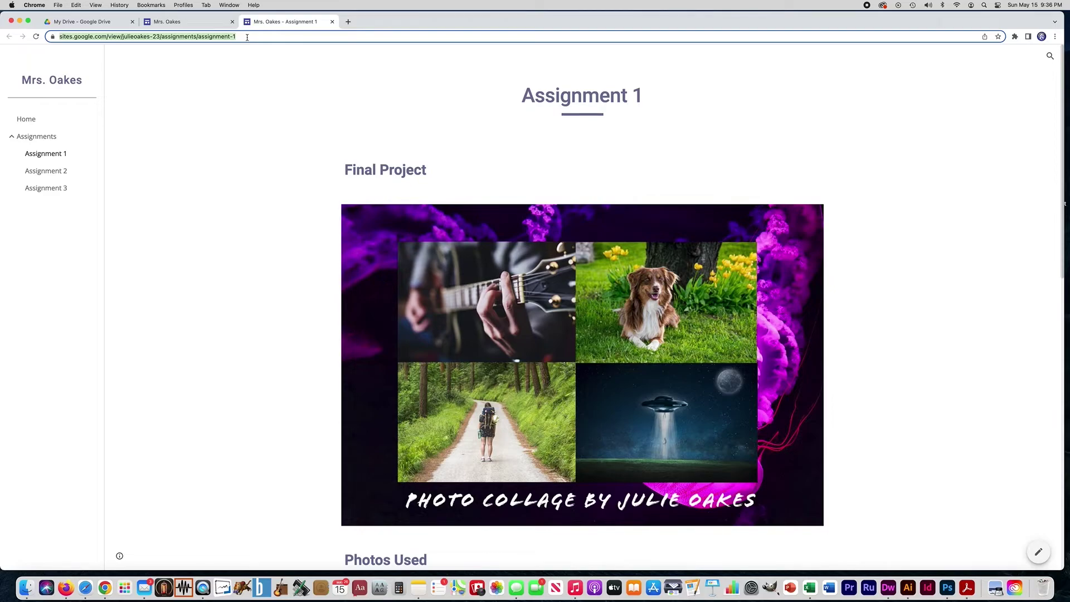
pyautogui.scroll(-5, 415, 159)
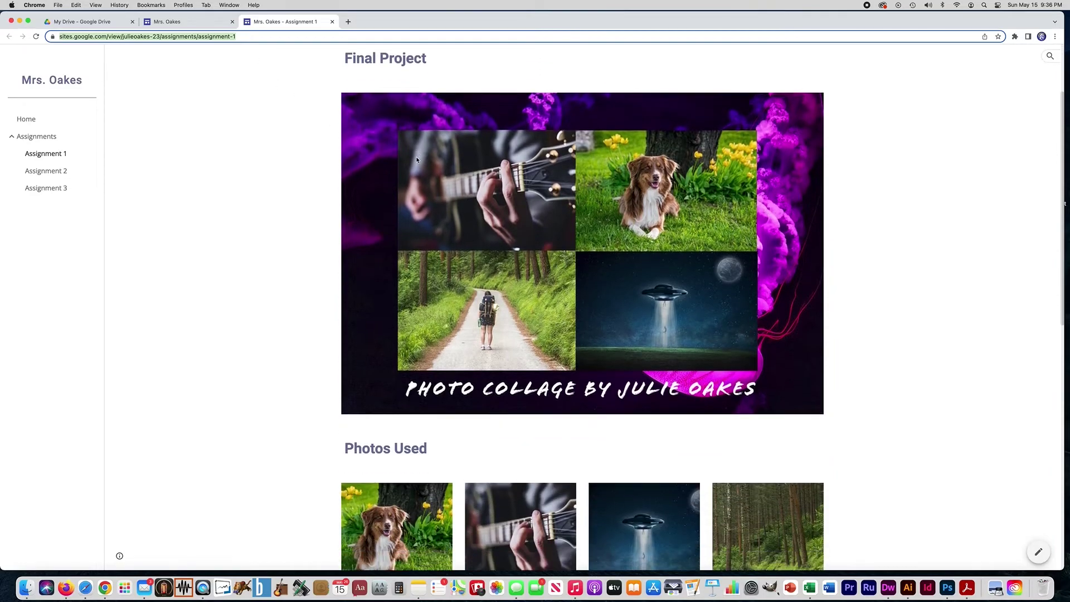
pyautogui.scroll(-4, 417, 162)
pyautogui.scroll(-3, 417, 161)
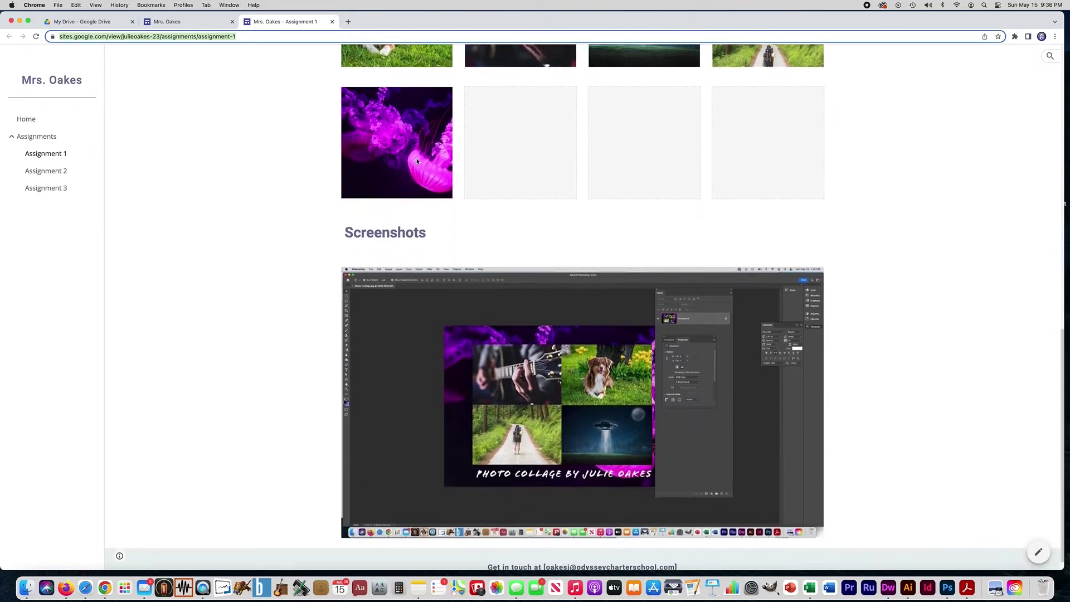
pyautogui.scroll(10, 417, 161)
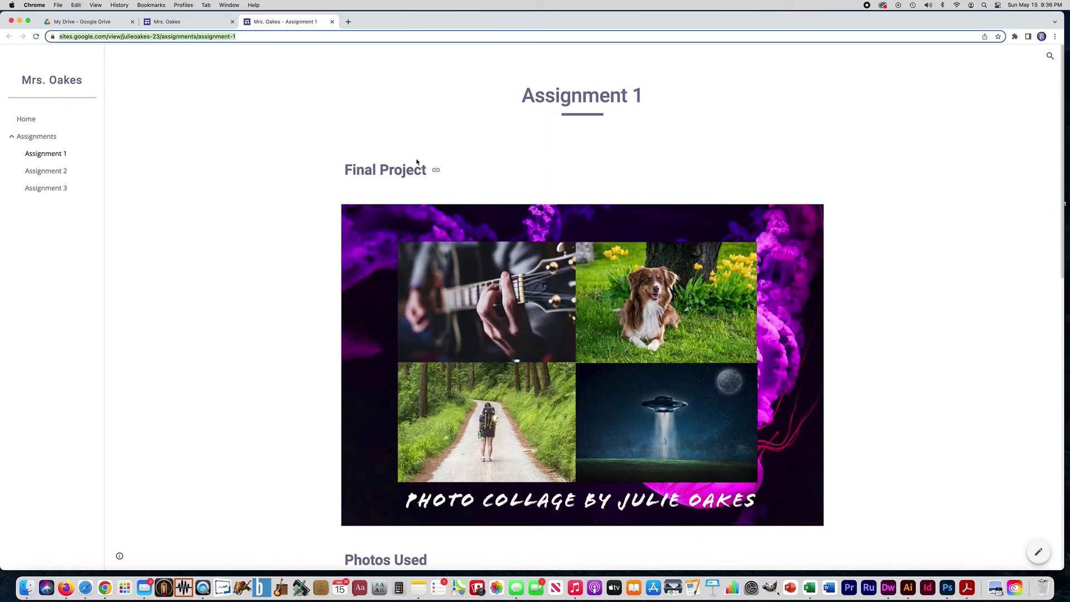
pyautogui.click(188, 23)
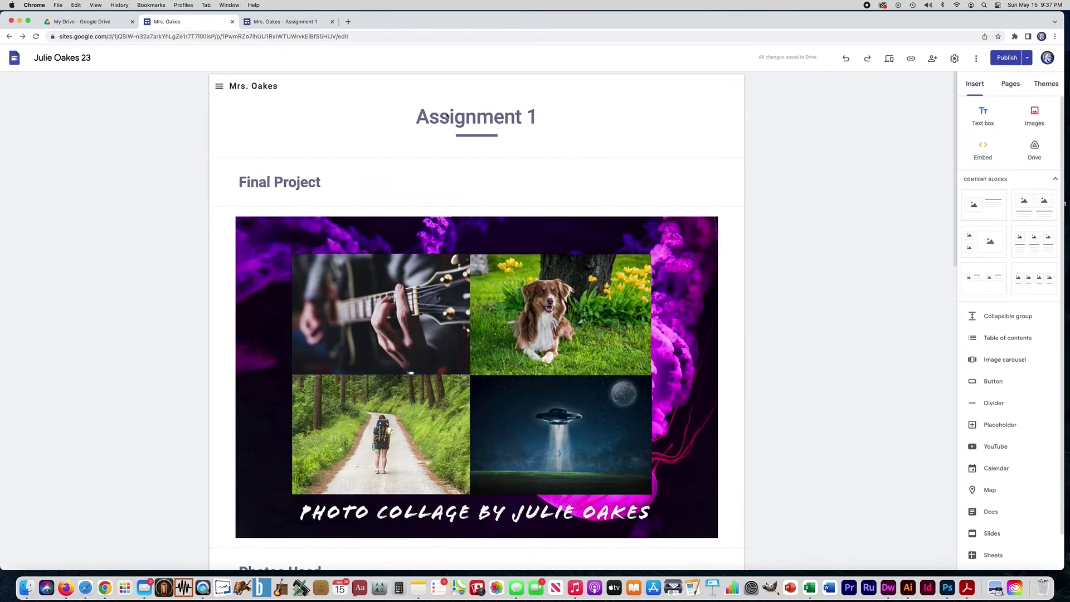
# - Switch to the Assignment 2 page from the site's page list
pyautogui.scroll(-3, 447, 116)
pyautogui.scroll(3, 446, 279)
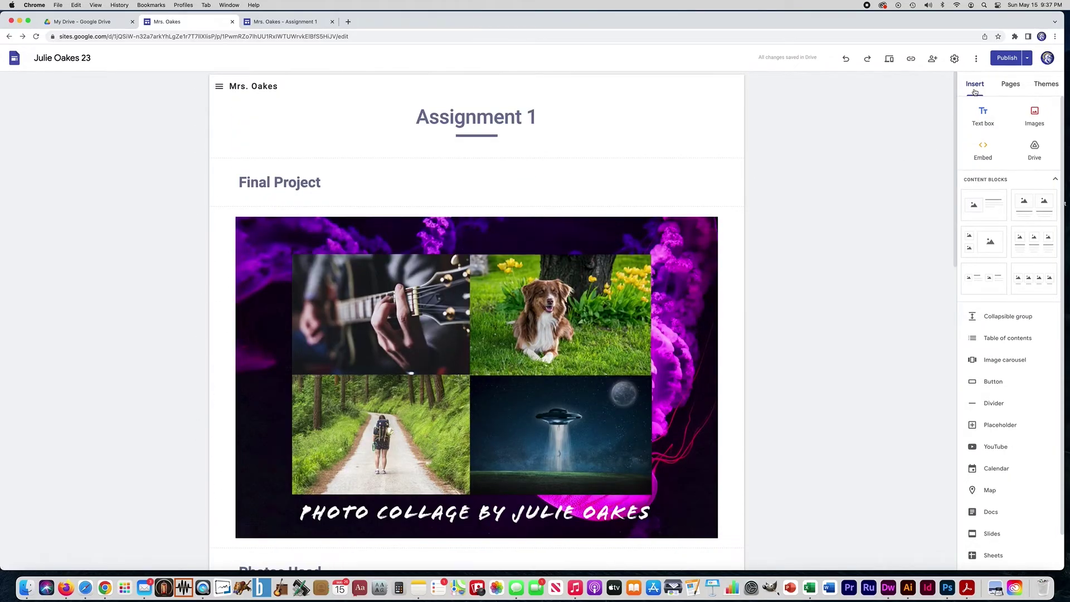
pyautogui.click(1010, 84)
pyautogui.click(1003, 183)
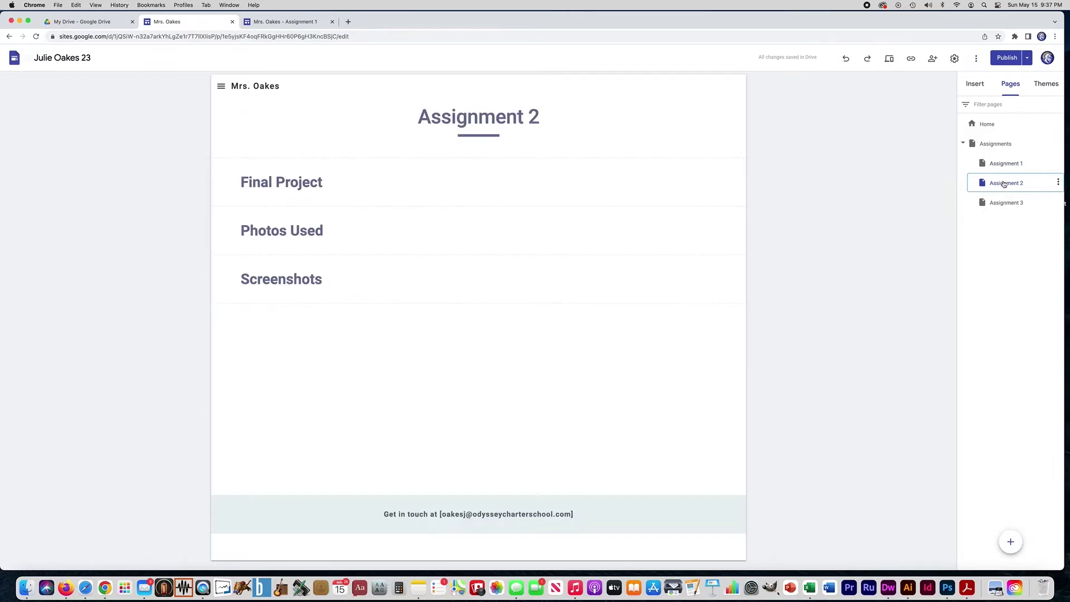
# - Embed the YouTube guitar-building video by pasting its URL into Embed By URL
pyautogui.click(974, 84)
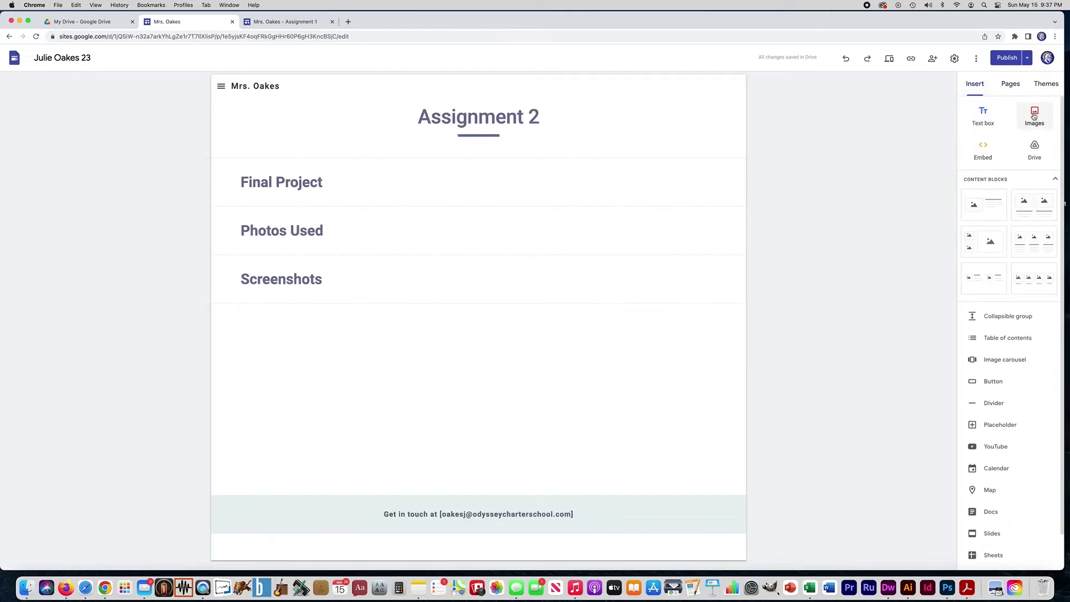
pyautogui.click(983, 157)
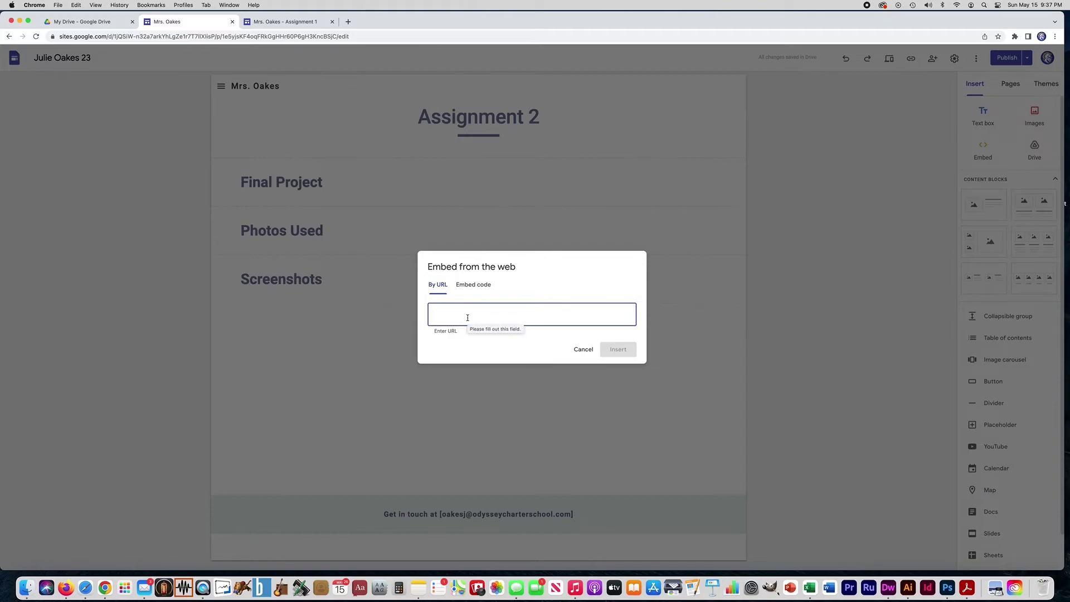
pyautogui.write('https://www.youtube.com/watch?v=5zPKDb_jHrk')
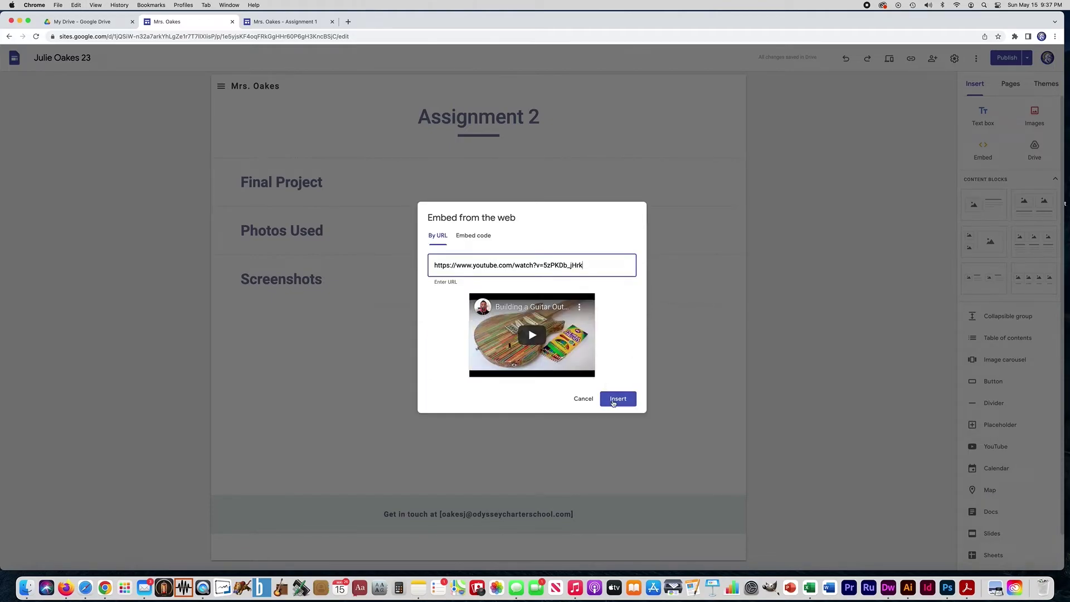
pyautogui.click(616, 399)
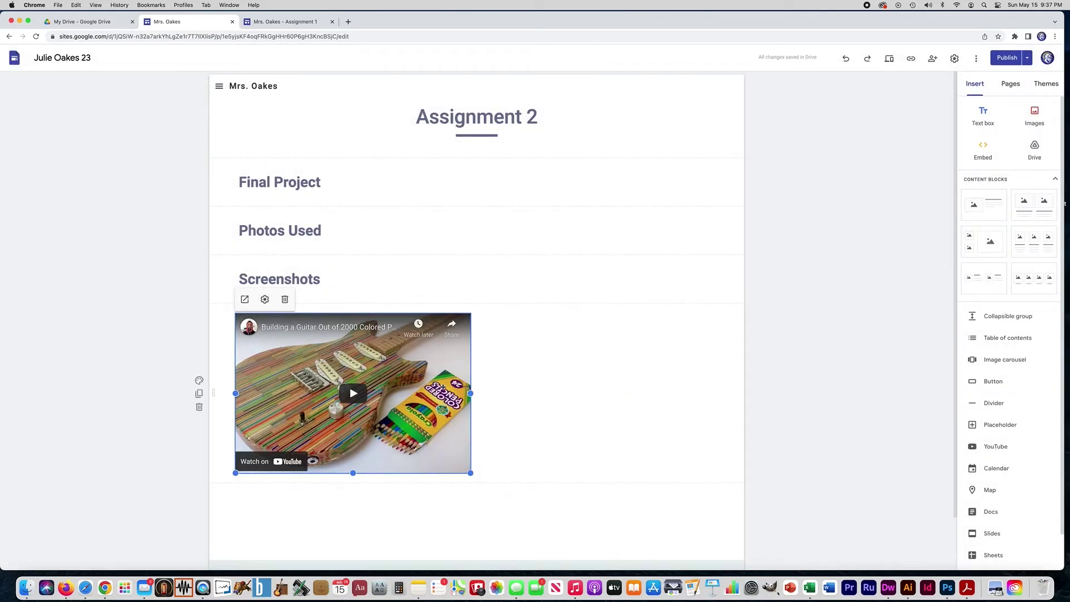
# - Resize the embedded guitar video to full page width and make it taller
pyautogui.moveTo(472, 393); pyautogui.dragTo(718, 394)
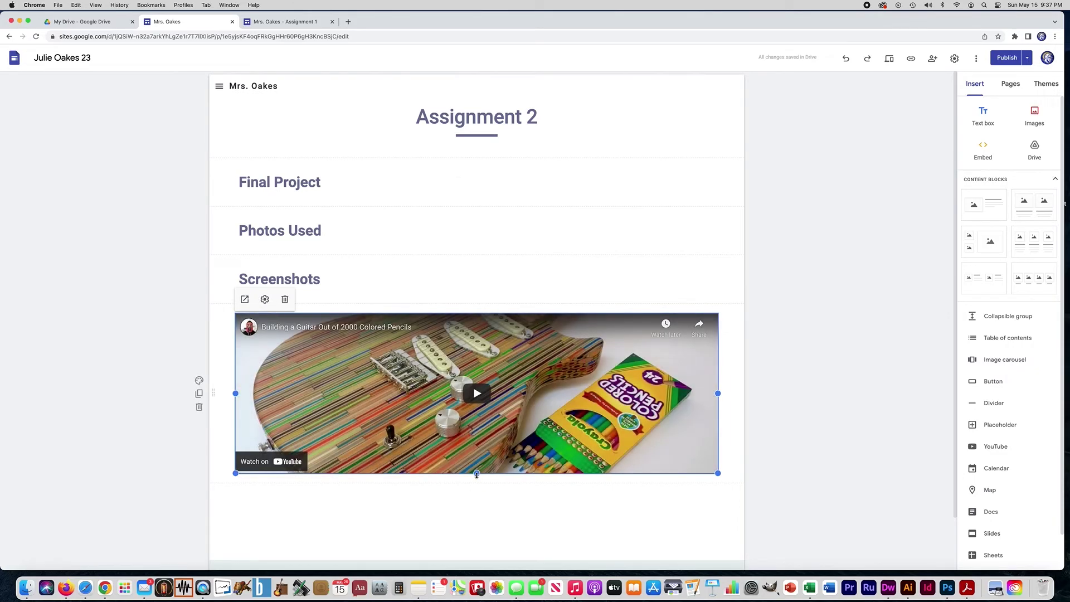
pyautogui.moveTo(476, 473); pyautogui.dragTo(478, 557)
pyautogui.scroll(-1, 468, 491)
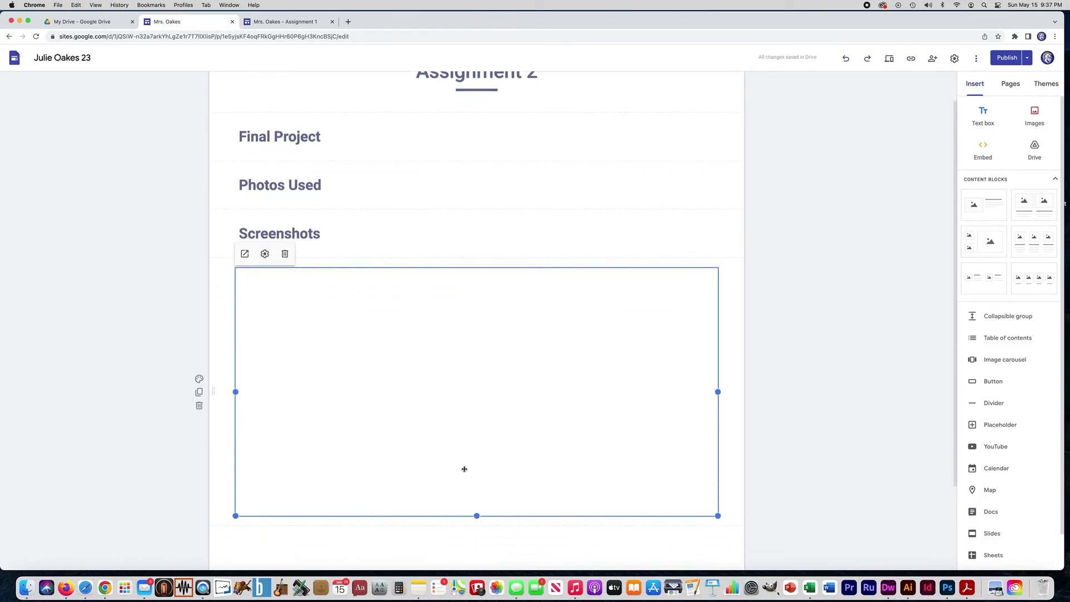
pyautogui.moveTo(477, 489); pyautogui.dragTo(478, 519)
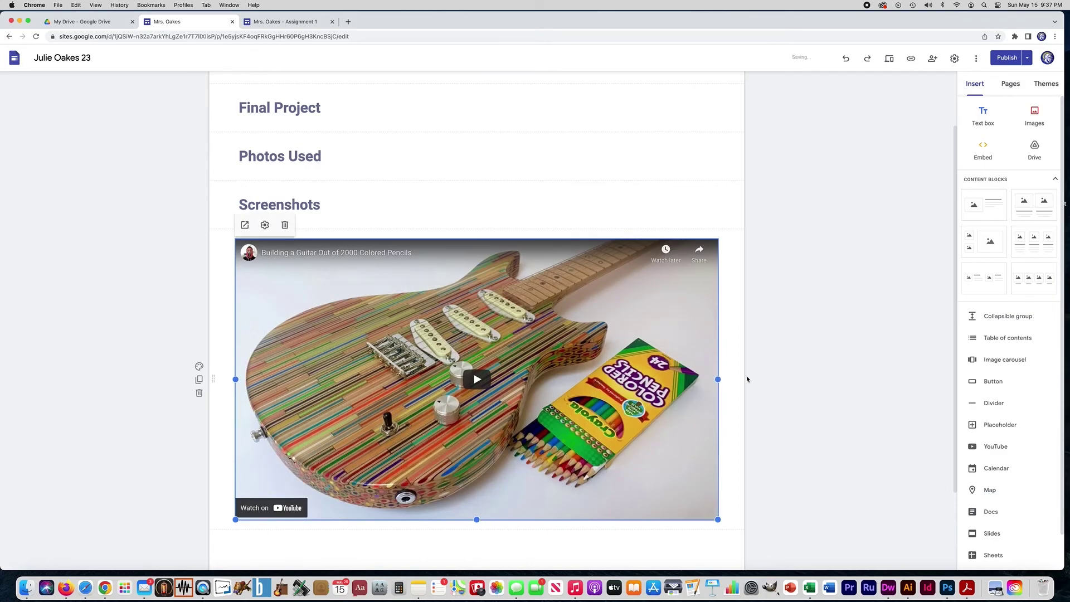
pyautogui.click(815, 371)
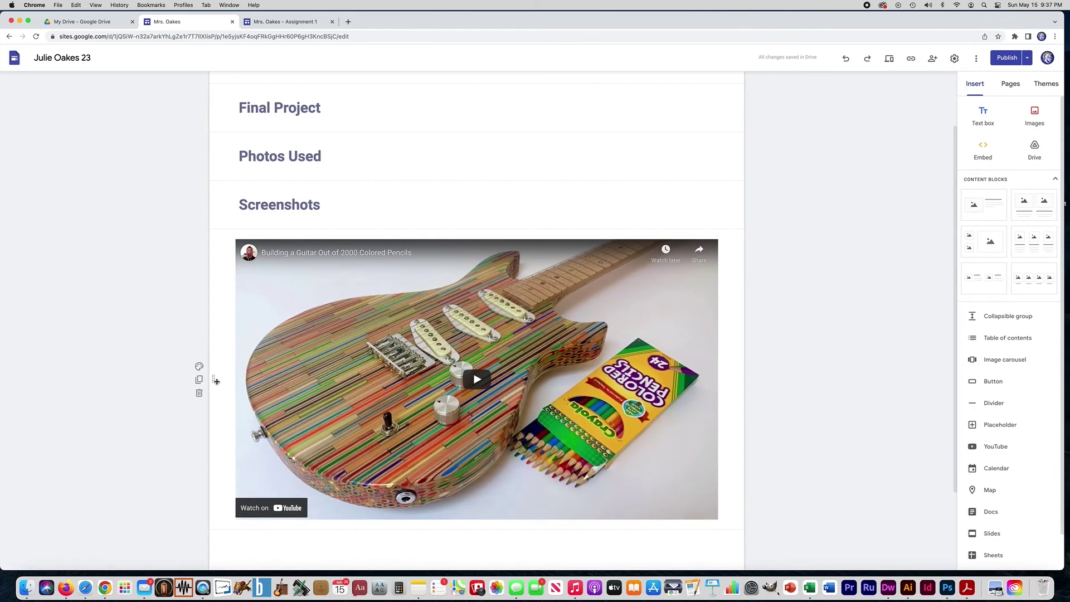
# - Move the video section directly under Final Project, above Photos Used
pyautogui.moveTo(216, 381); pyautogui.dragTo(223, 210)
pyautogui.scroll(-5, 148, 242)
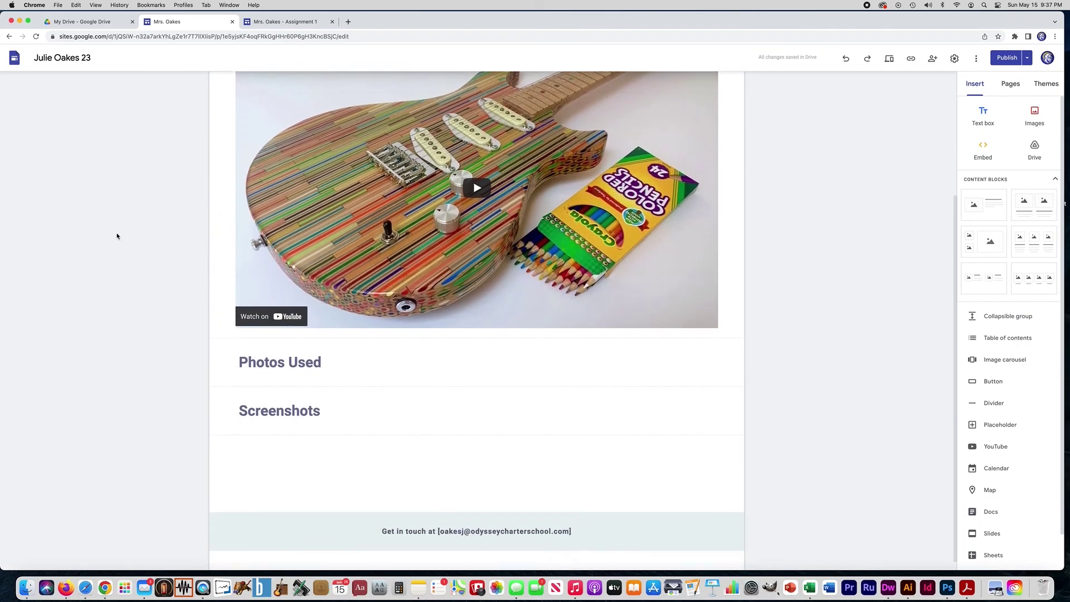
pyautogui.scroll(-1, 117, 236)
pyautogui.click(248, 355)
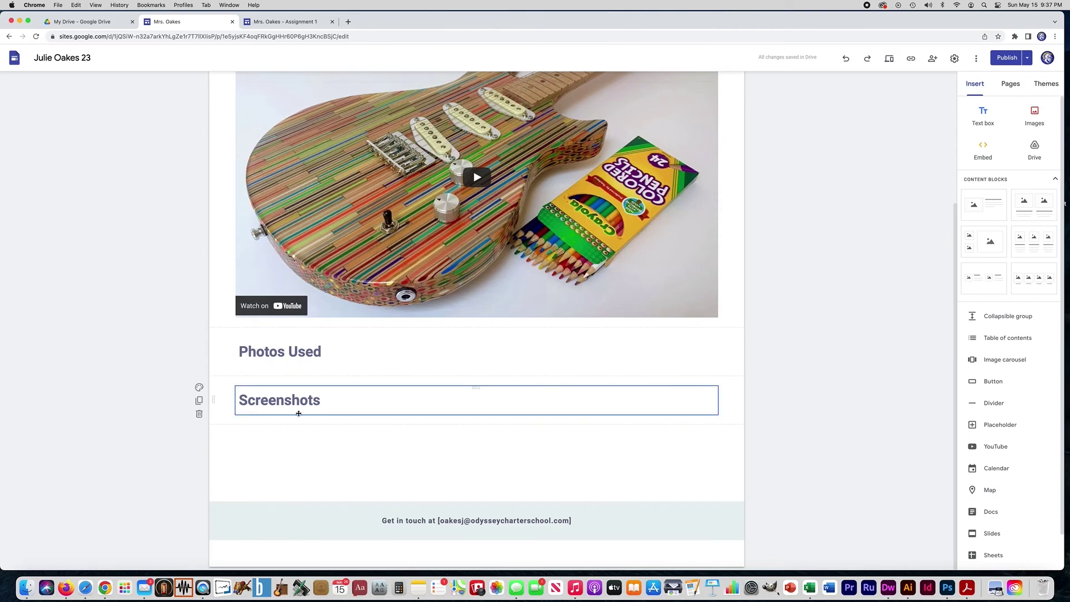
pyautogui.scroll(3, 322, 409)
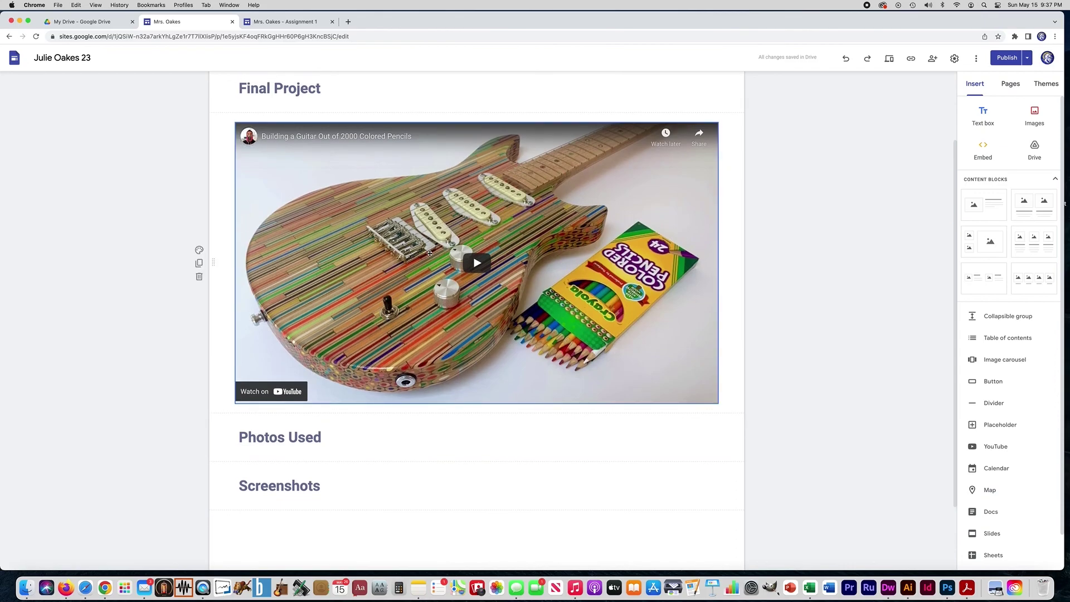
pyautogui.scroll(2, 430, 253)
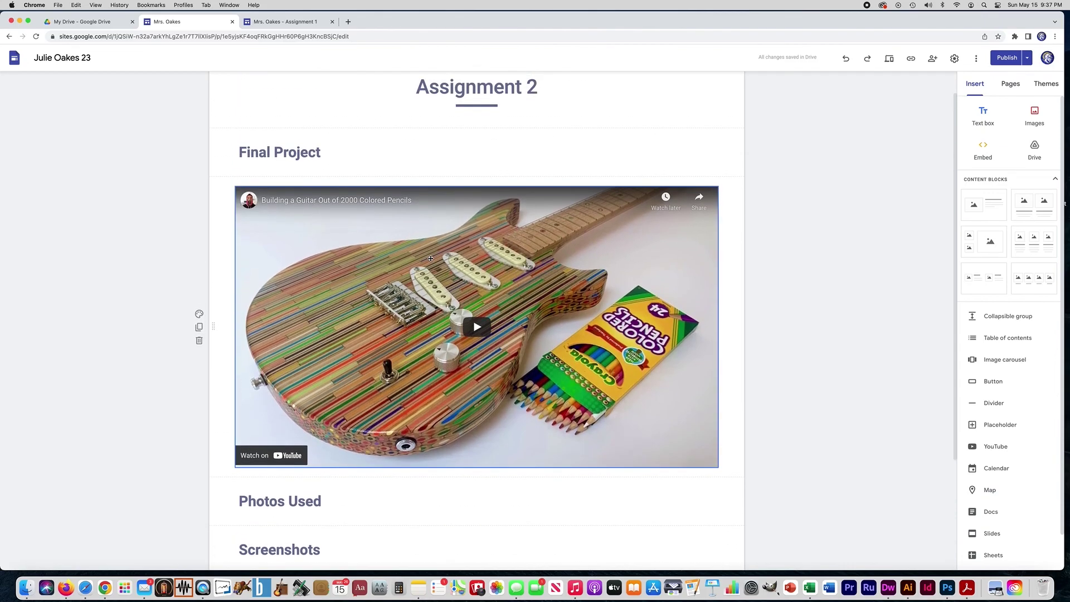